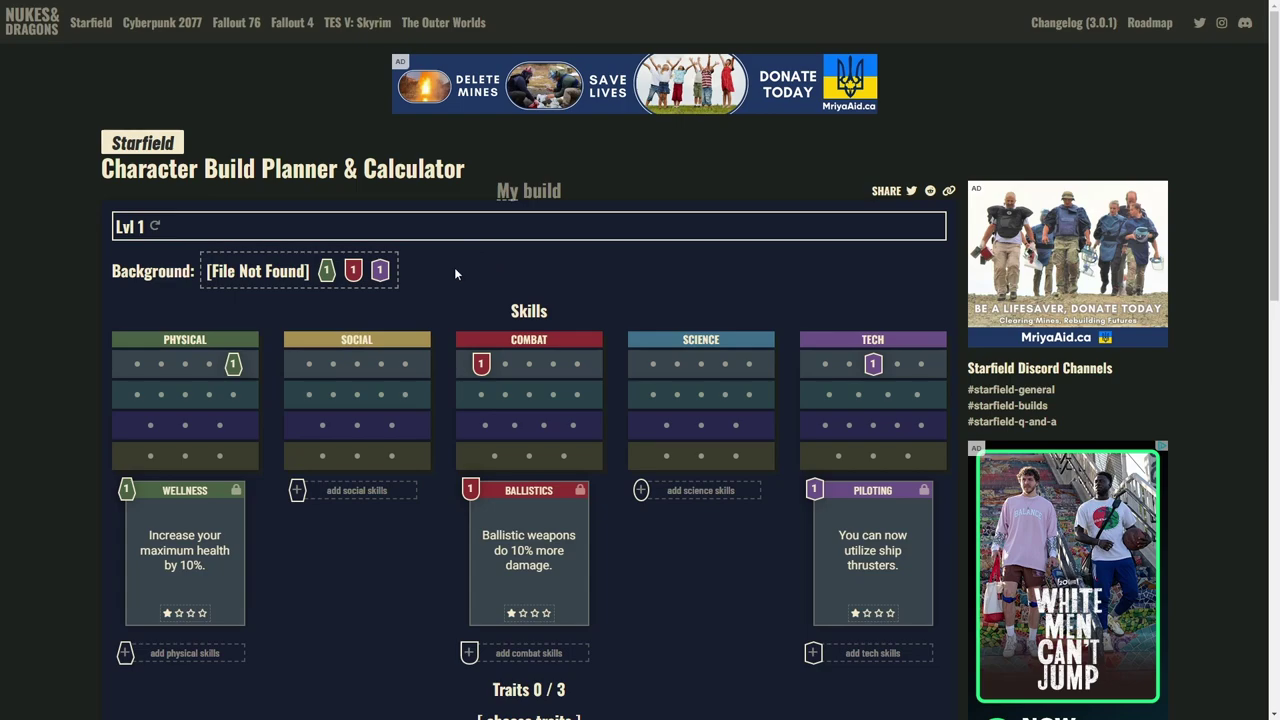
# Browse the list of backgrounds and leave it without choosing one.
pyautogui.click(405, 279)
pyautogui.scroll(1, 342, 285)
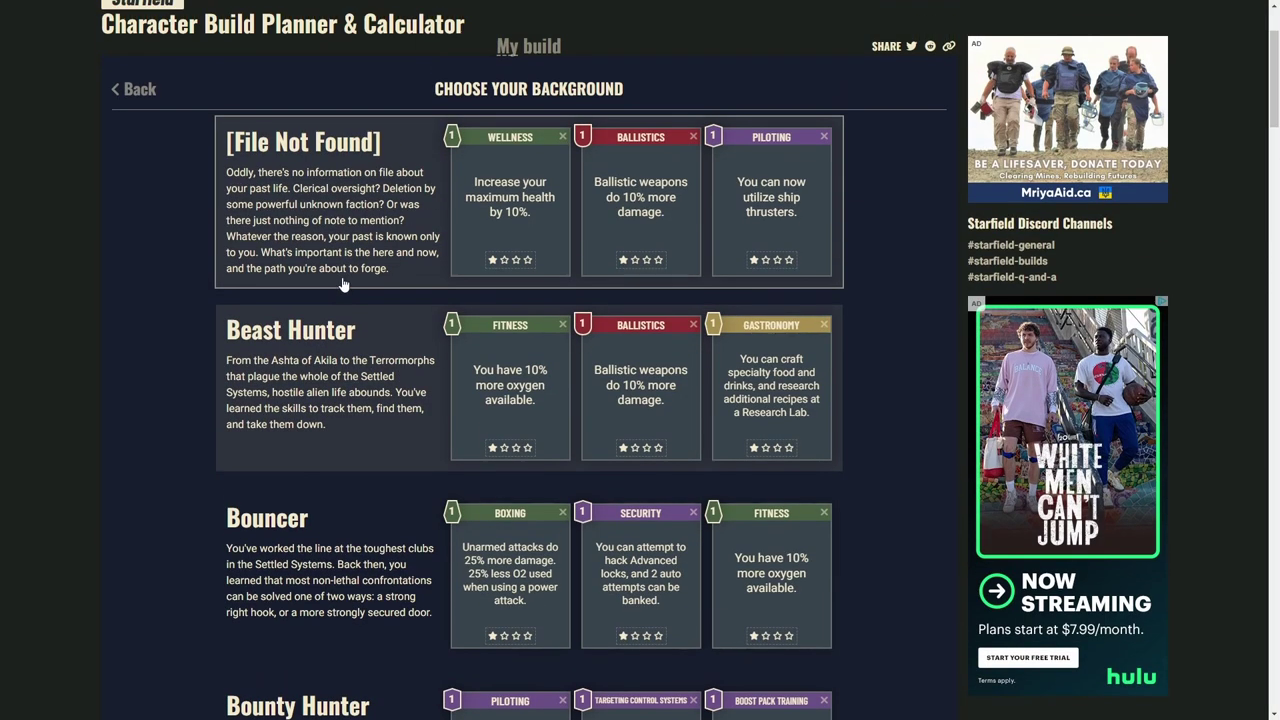
pyautogui.scroll(-1, 342, 285)
pyautogui.scroll(-4, 342, 283)
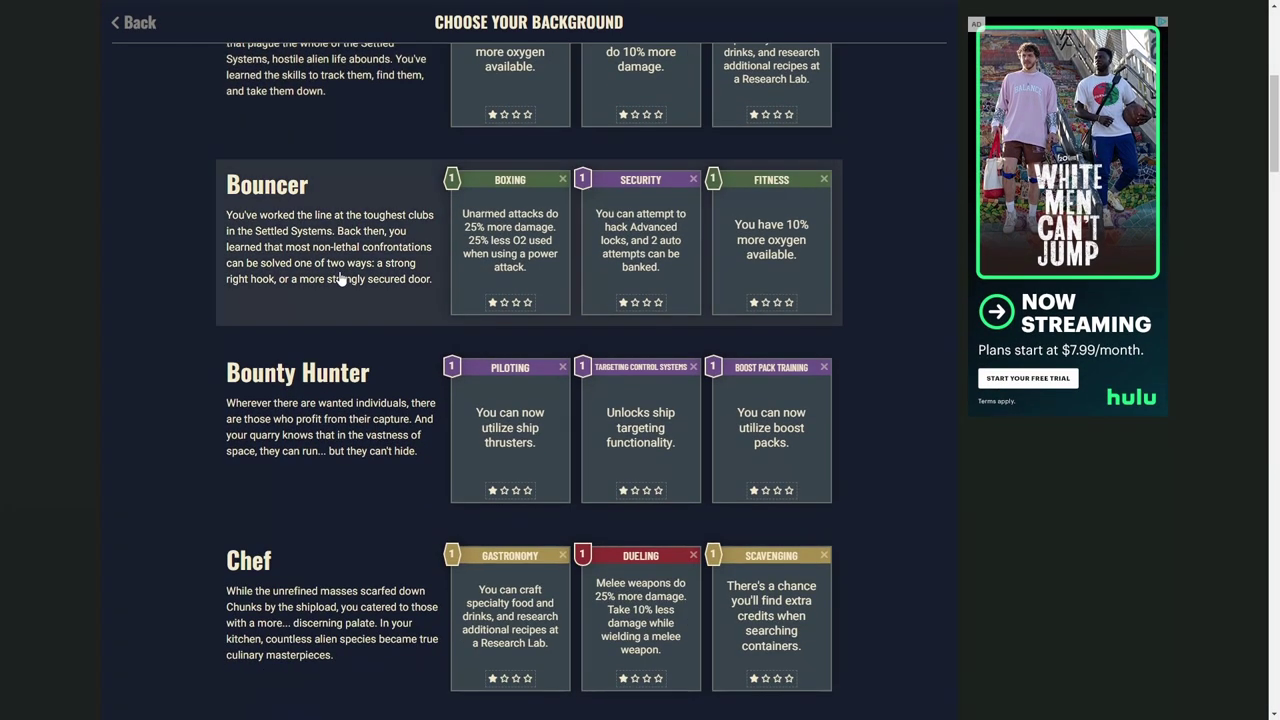
pyautogui.scroll(-5, 340, 265)
pyautogui.scroll(-5, 340, 263)
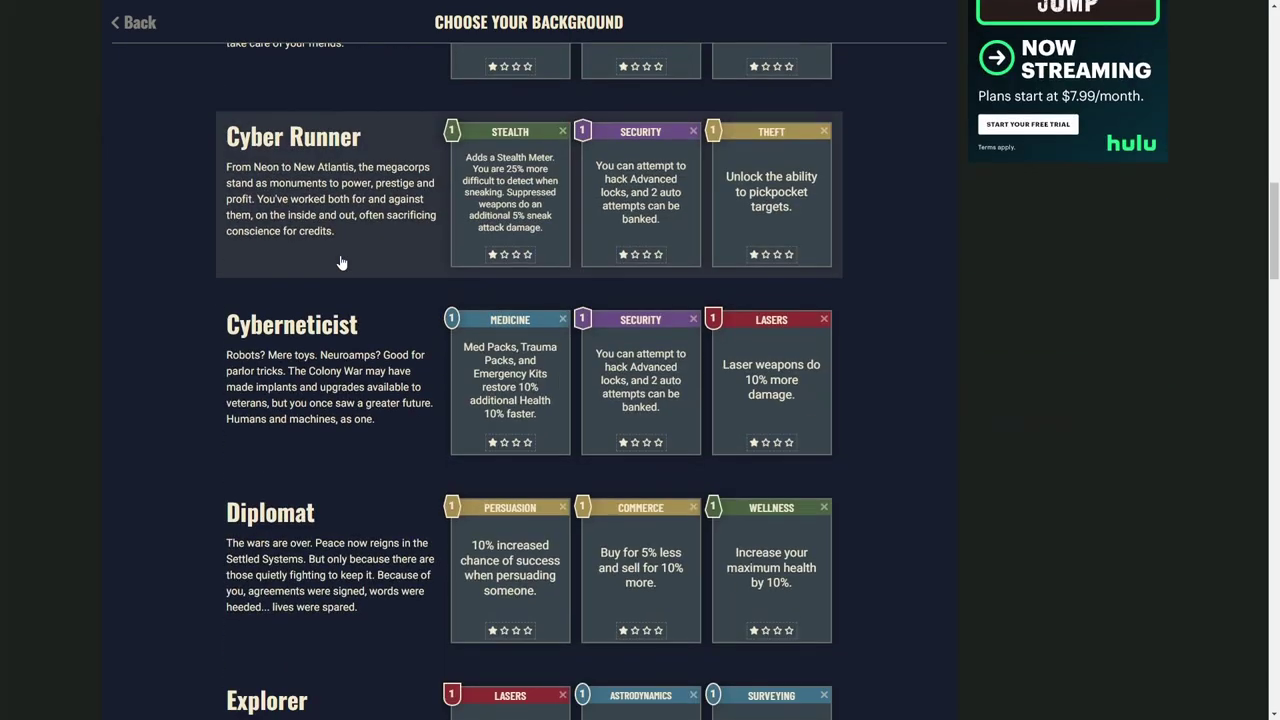
pyautogui.scroll(14, 342, 262)
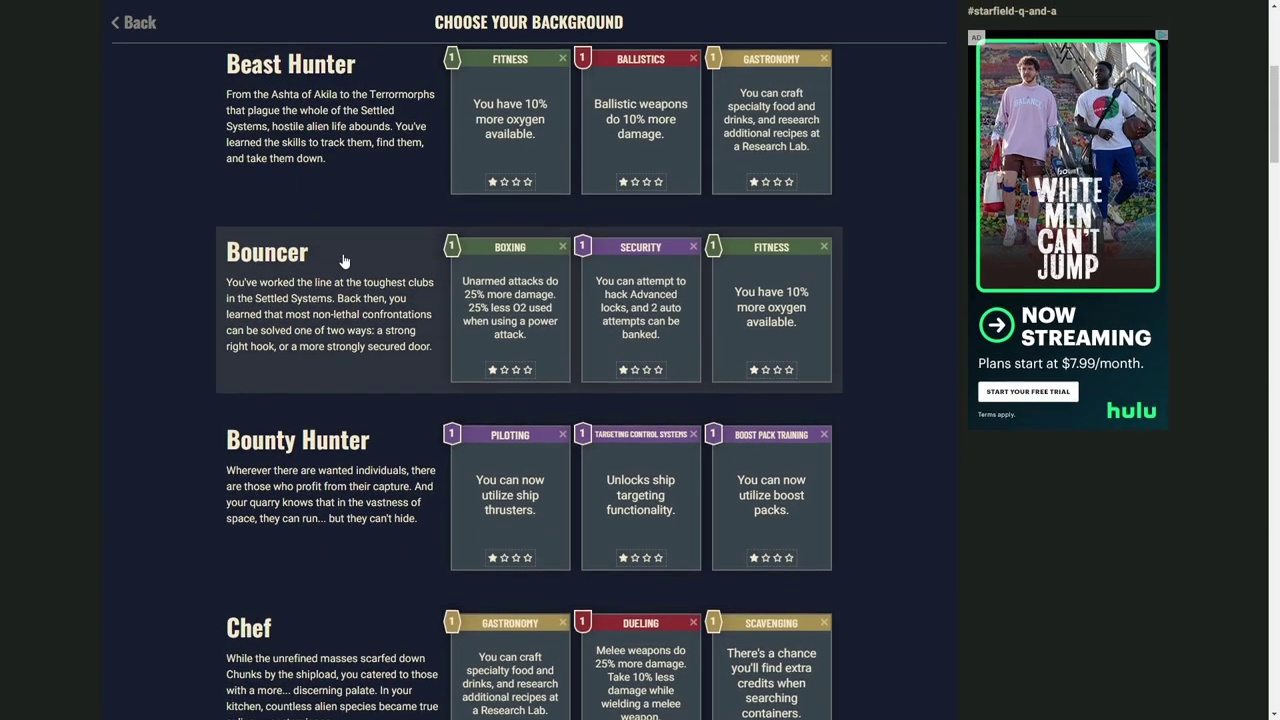
pyautogui.scroll(-11, 369, 288)
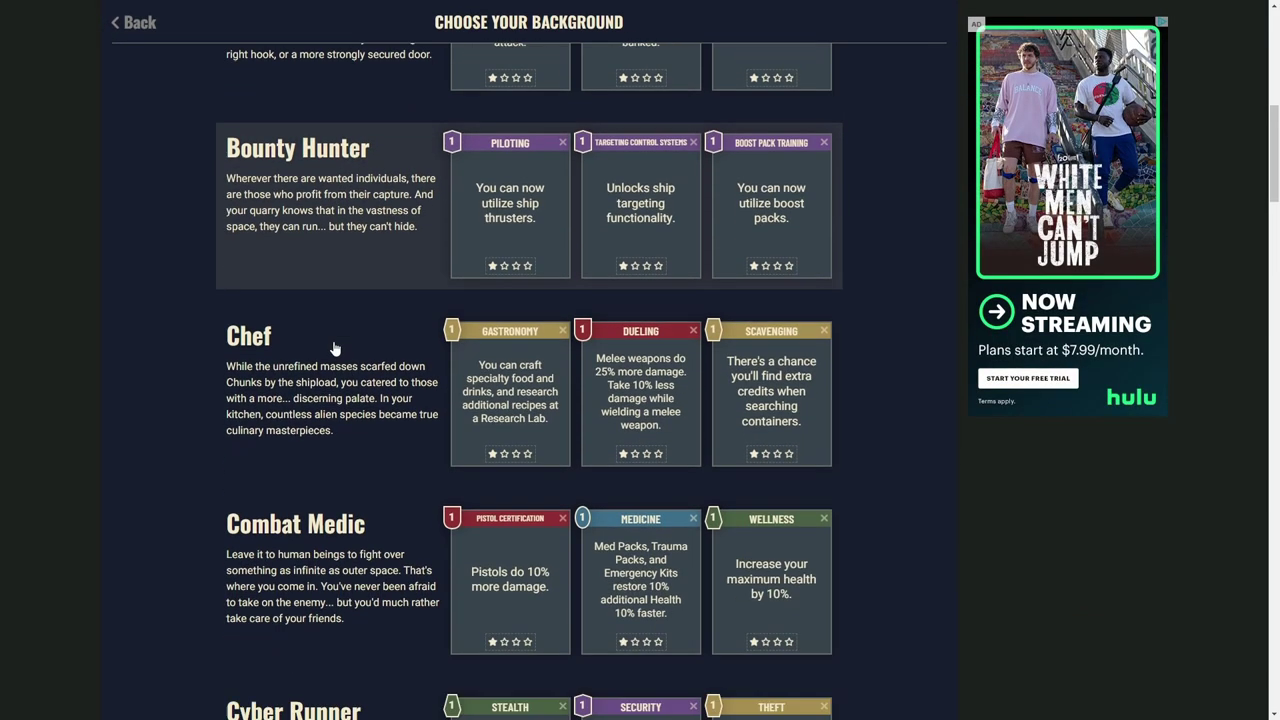
pyautogui.scroll(-7, 350, 290)
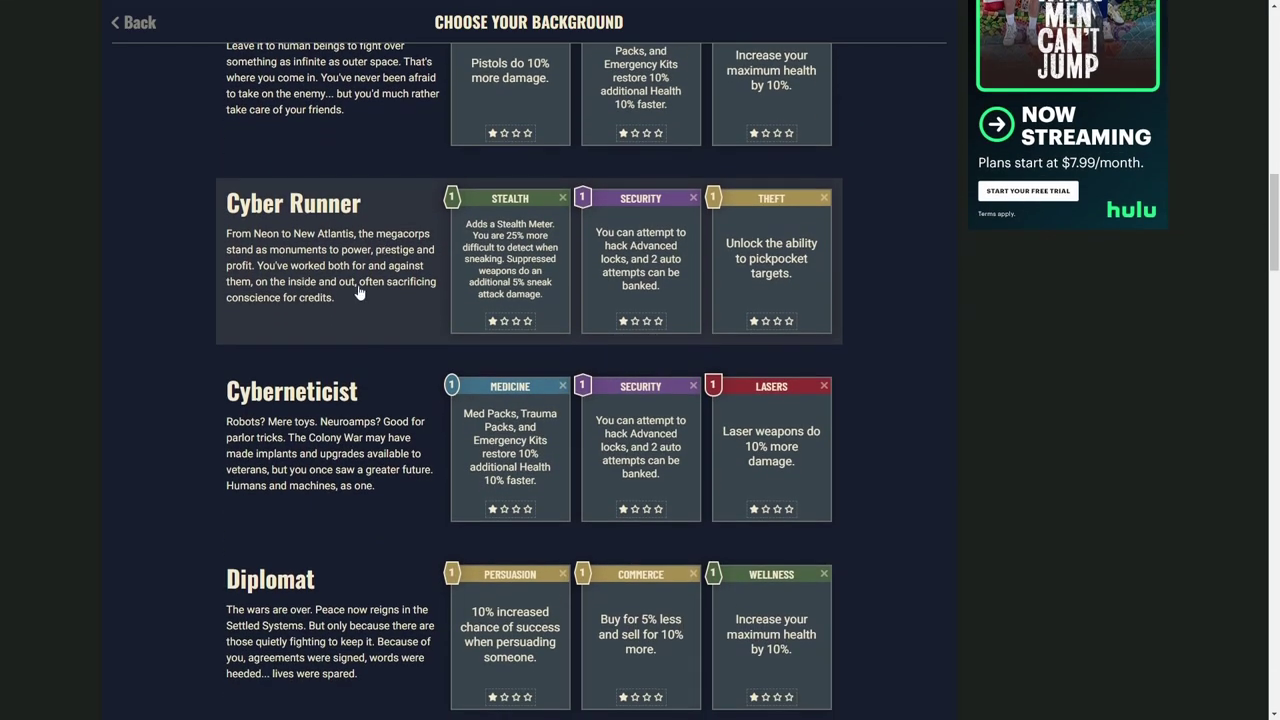
pyautogui.scroll(-7, 315, 300)
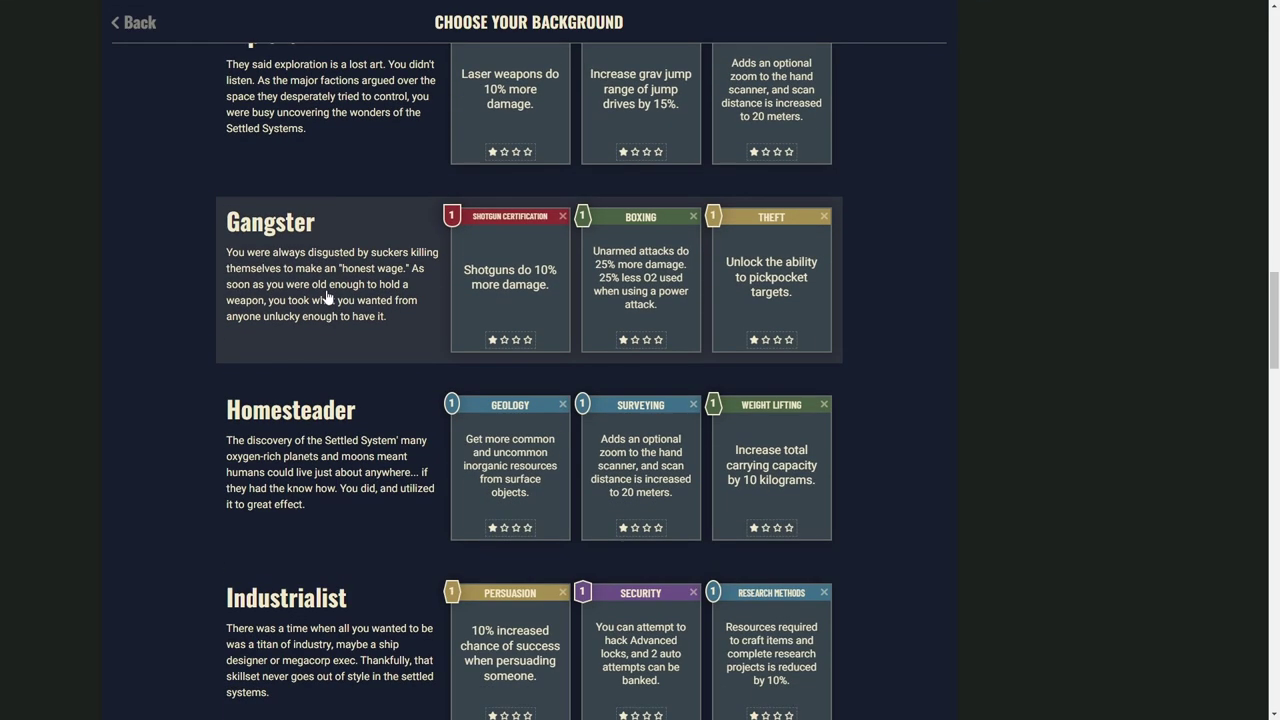
pyautogui.scroll(-8, 306, 280)
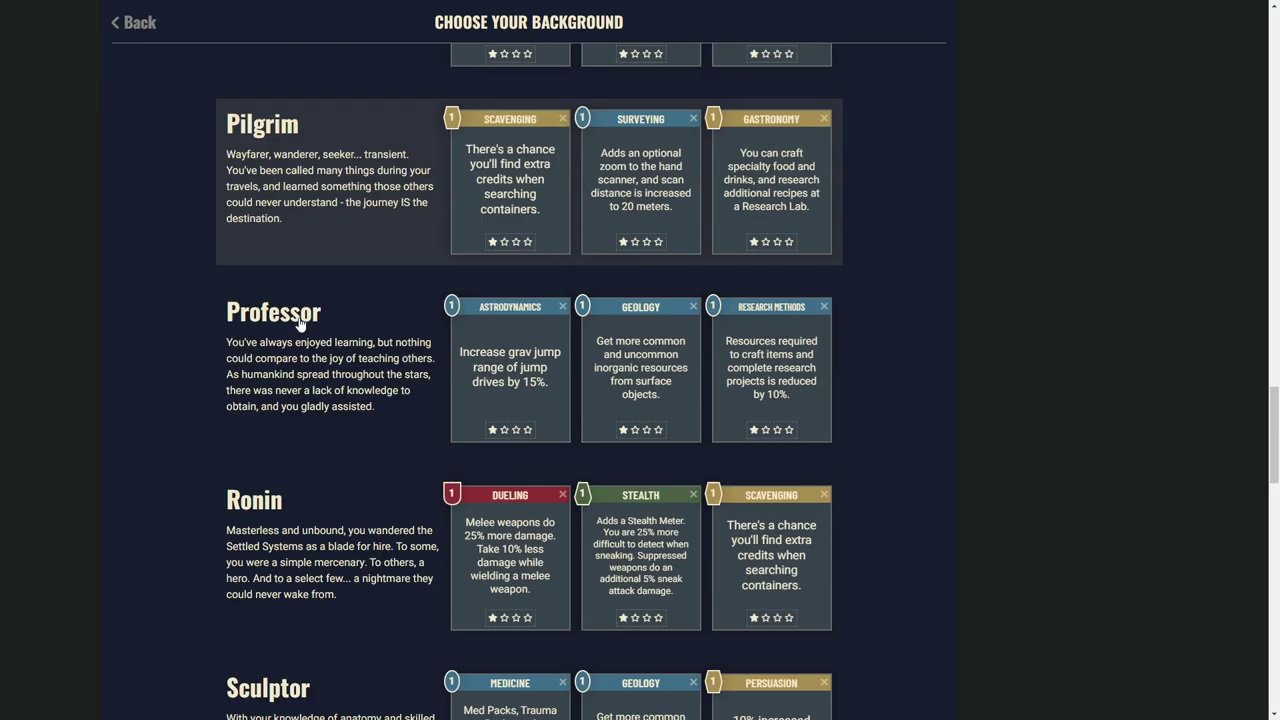
pyautogui.scroll(-5, 251, 308)
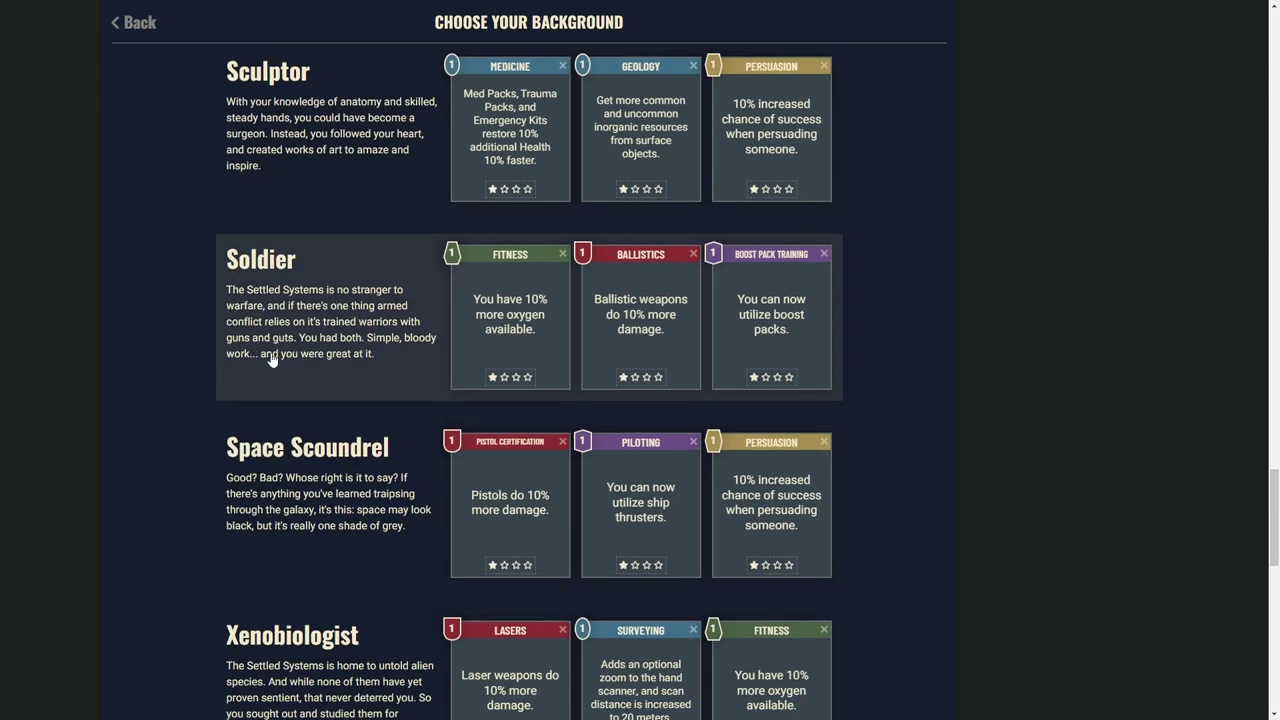
pyautogui.scroll(-5, 250, 300)
pyautogui.scroll(2, 181, 260)
pyautogui.click(128, 22)
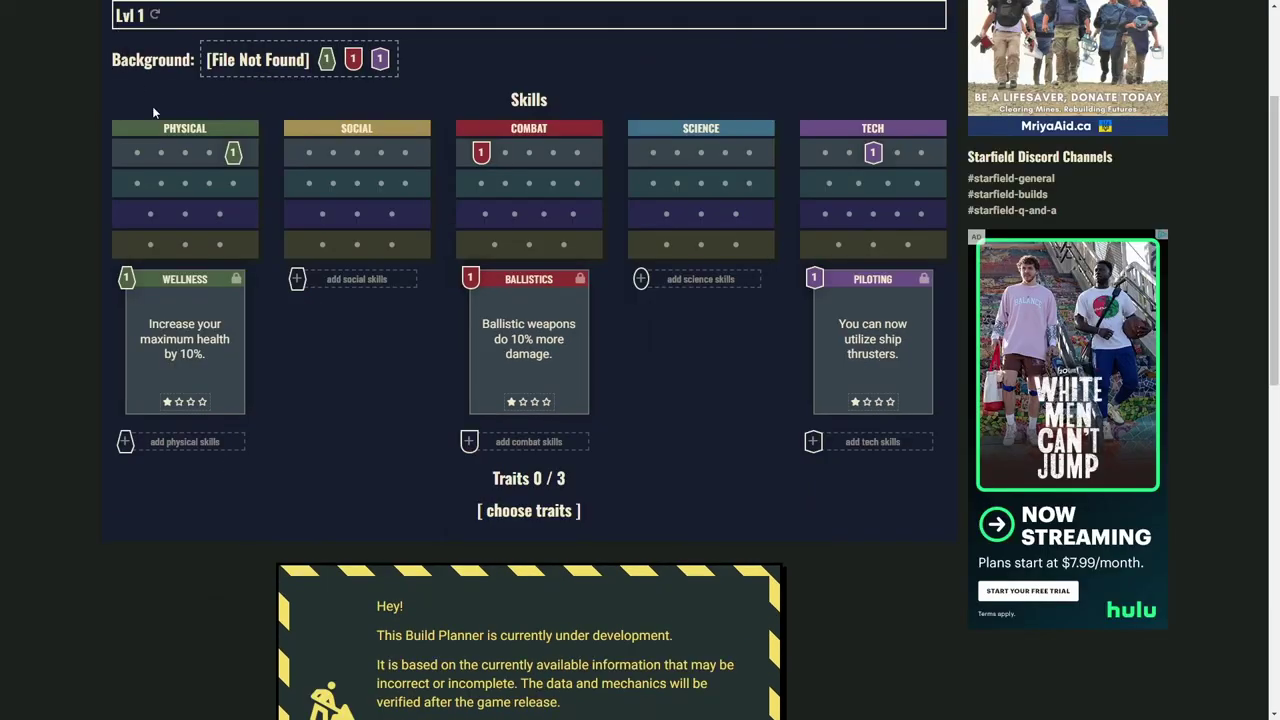
pyautogui.scroll(2, 155, 200)
pyautogui.scroll(1, 155, 280)
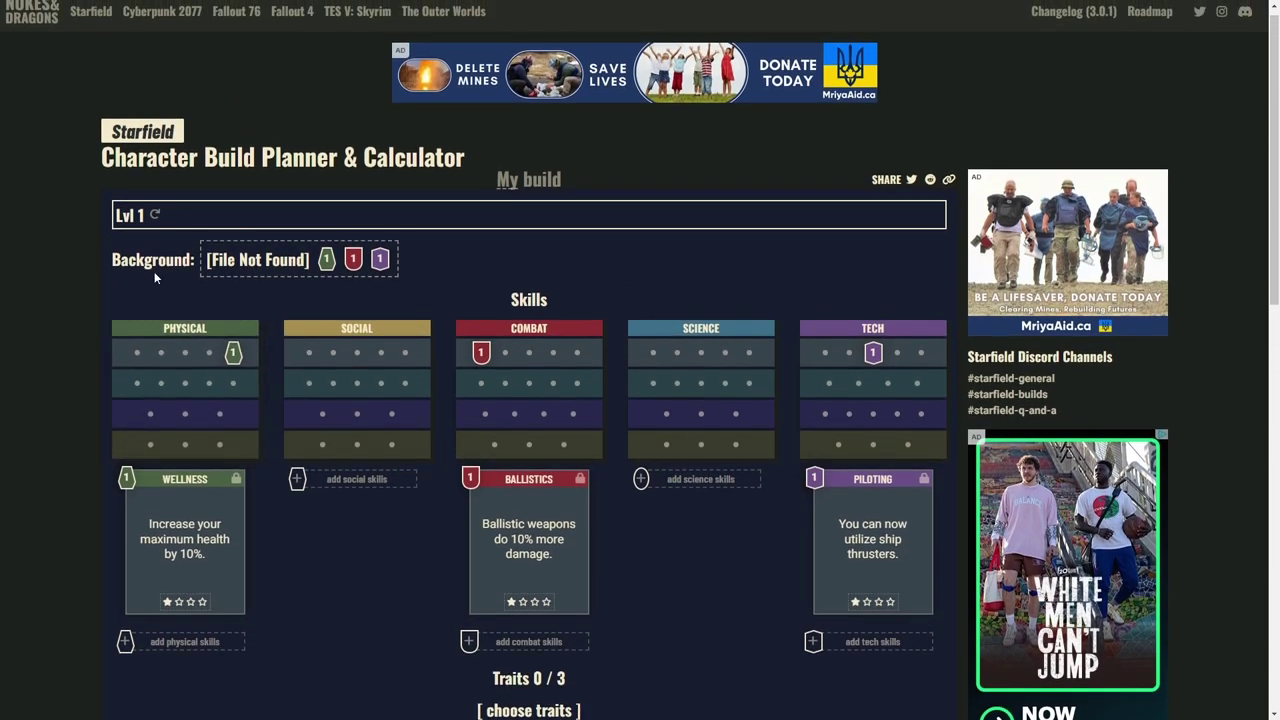
pyautogui.scroll(1, 155, 277)
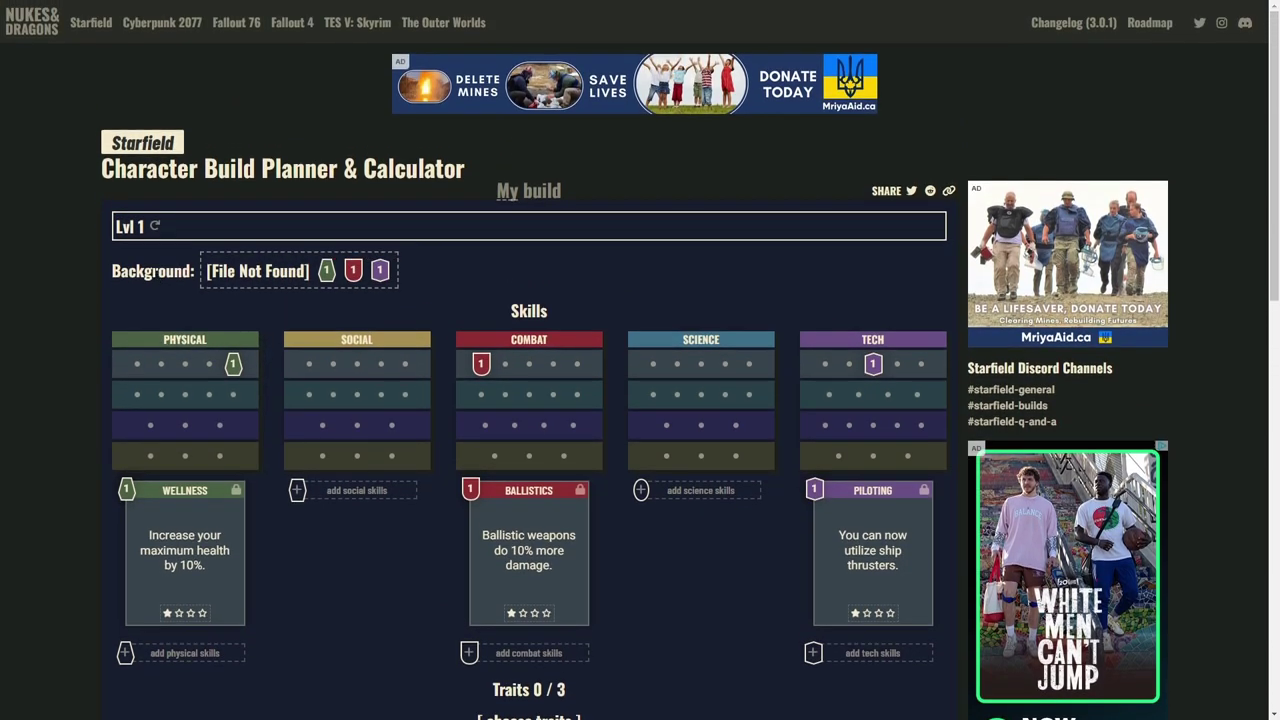
# Choose Space Scoundrel as the background, granting Persuasion, Pistol Certification and Piloting.
pyautogui.click(280, 271)
pyautogui.scroll(-10, 178, 290)
pyautogui.scroll(-6, 188, 276)
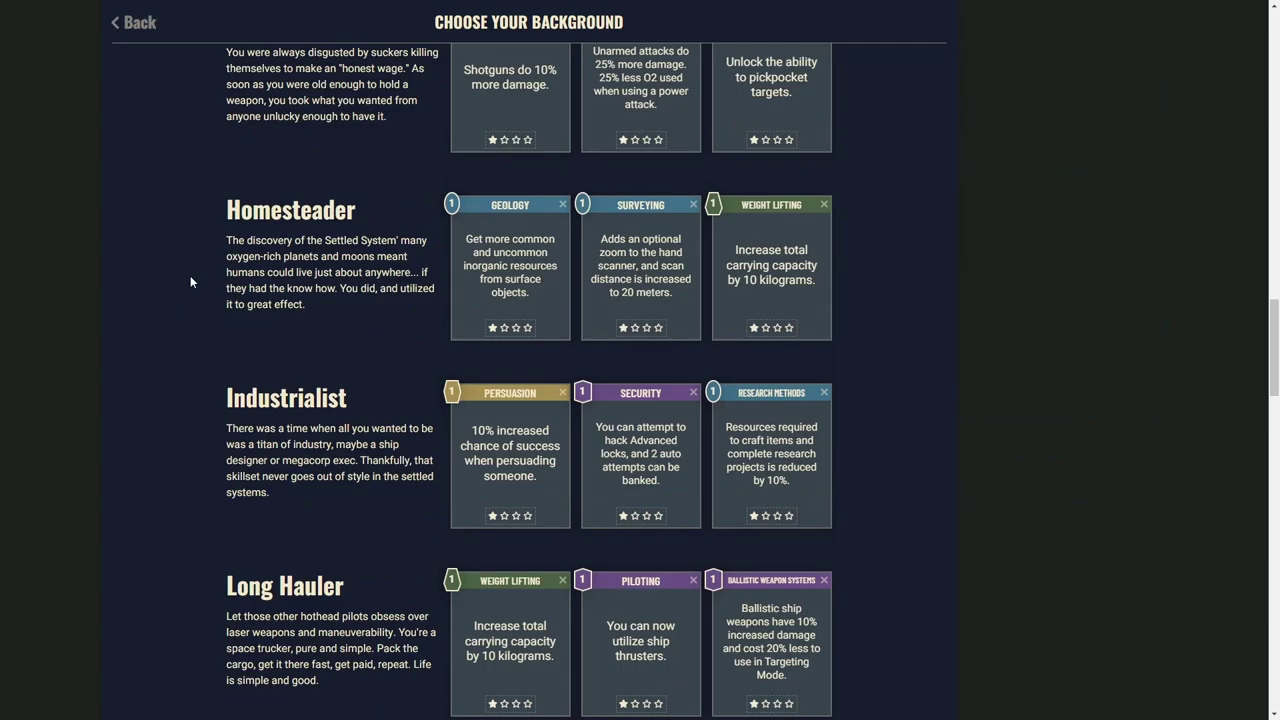
pyautogui.scroll(-10, 190, 276)
pyautogui.scroll(-3, 190, 280)
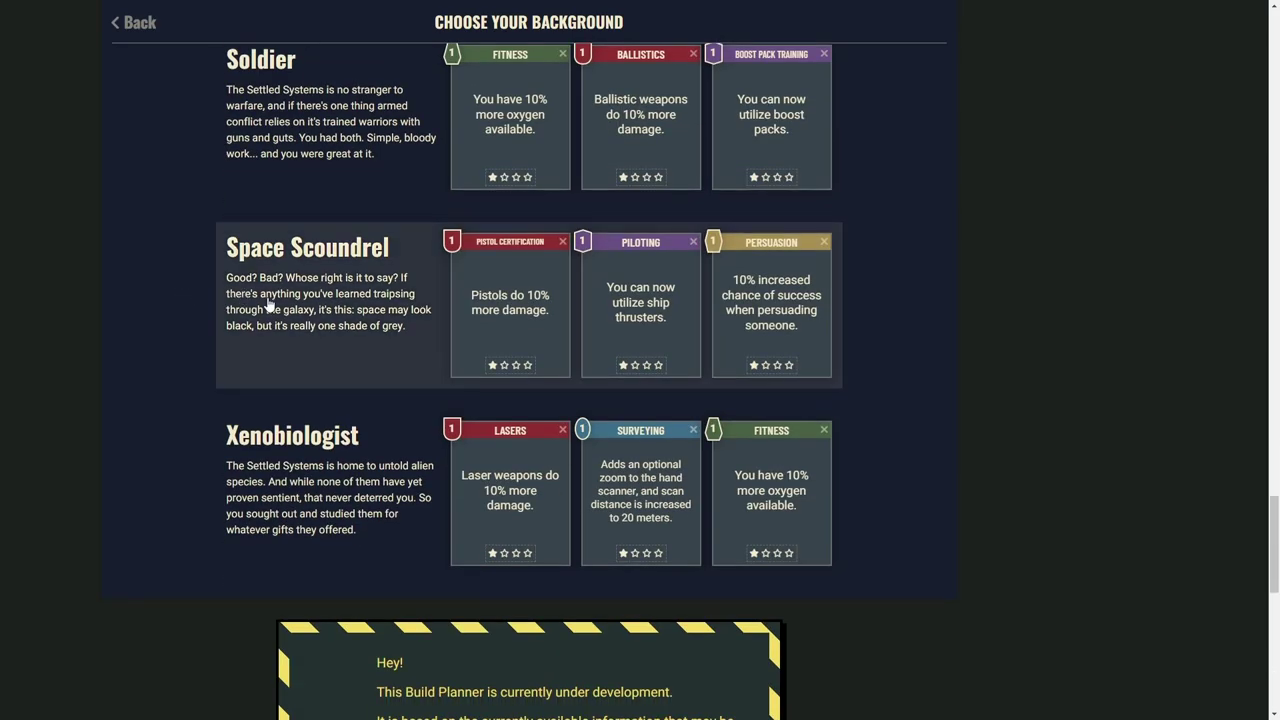
pyautogui.click(268, 305)
pyautogui.scroll(1, 189, 280)
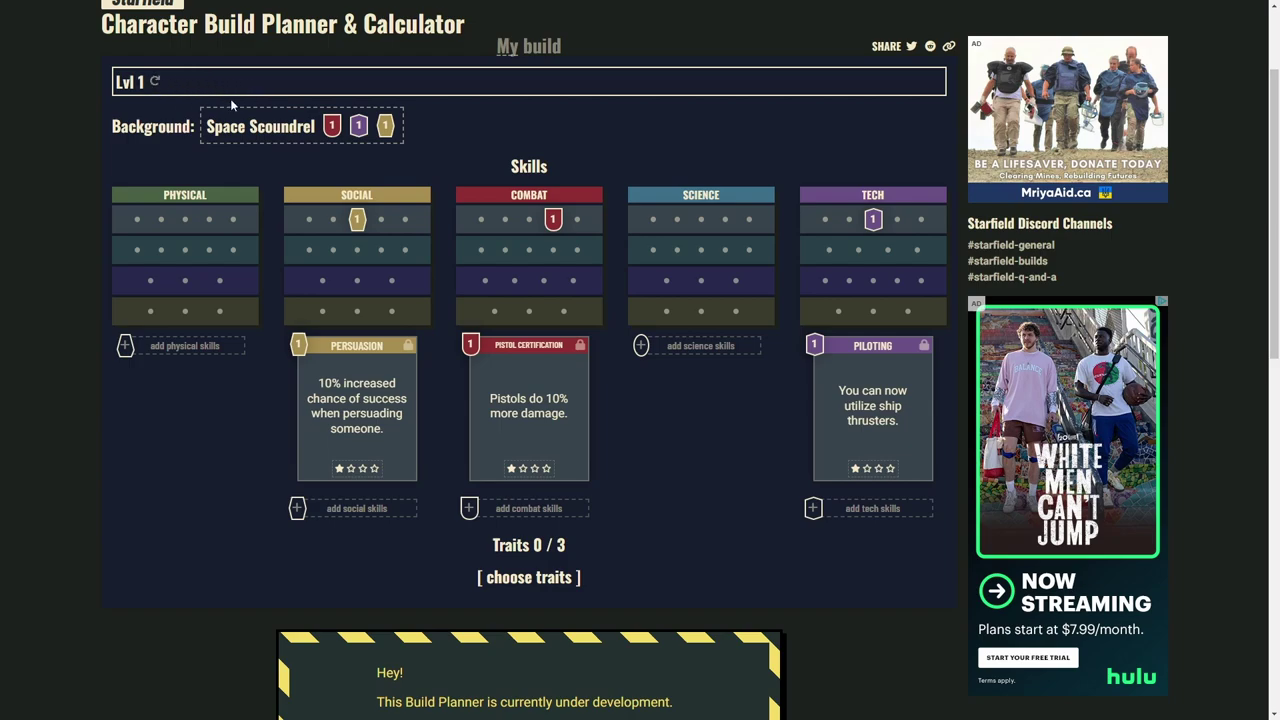
# Raise Pistol Certification to rank 4 in the Combat tree.
pyautogui.click(190, 272)
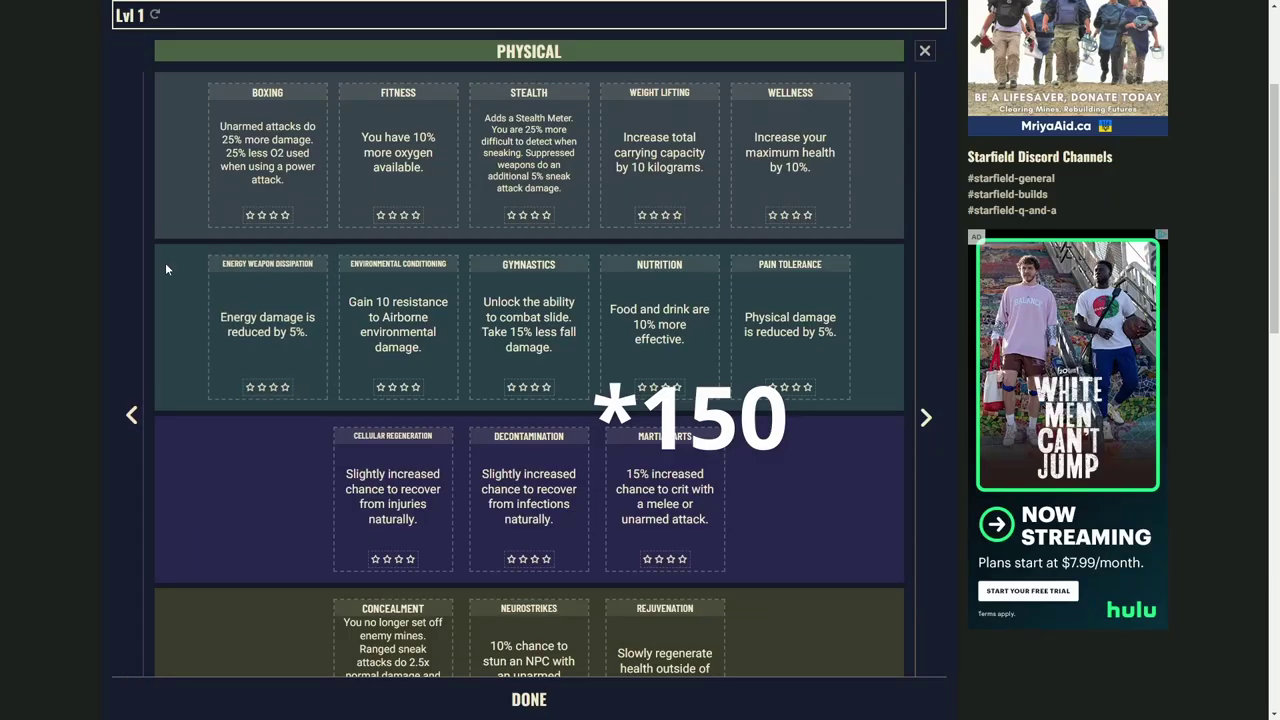
pyautogui.click(520, 699)
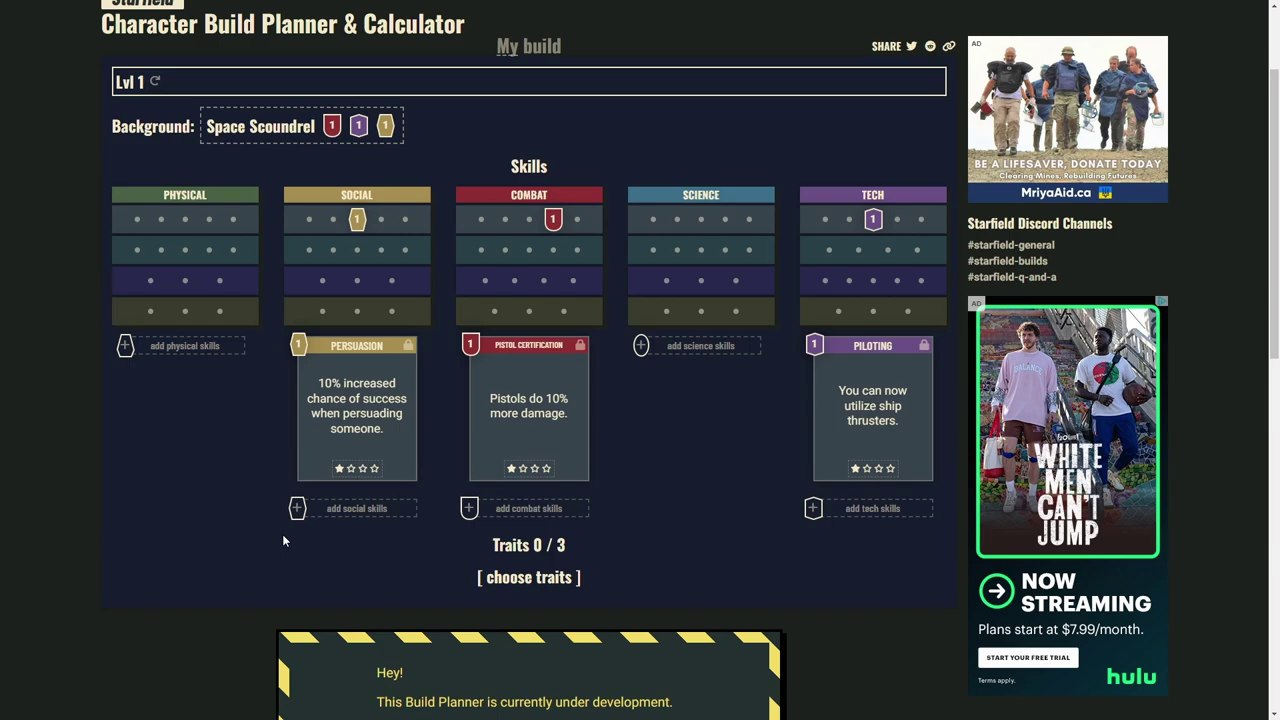
pyautogui.click(528, 285)
pyautogui.click(688, 168)
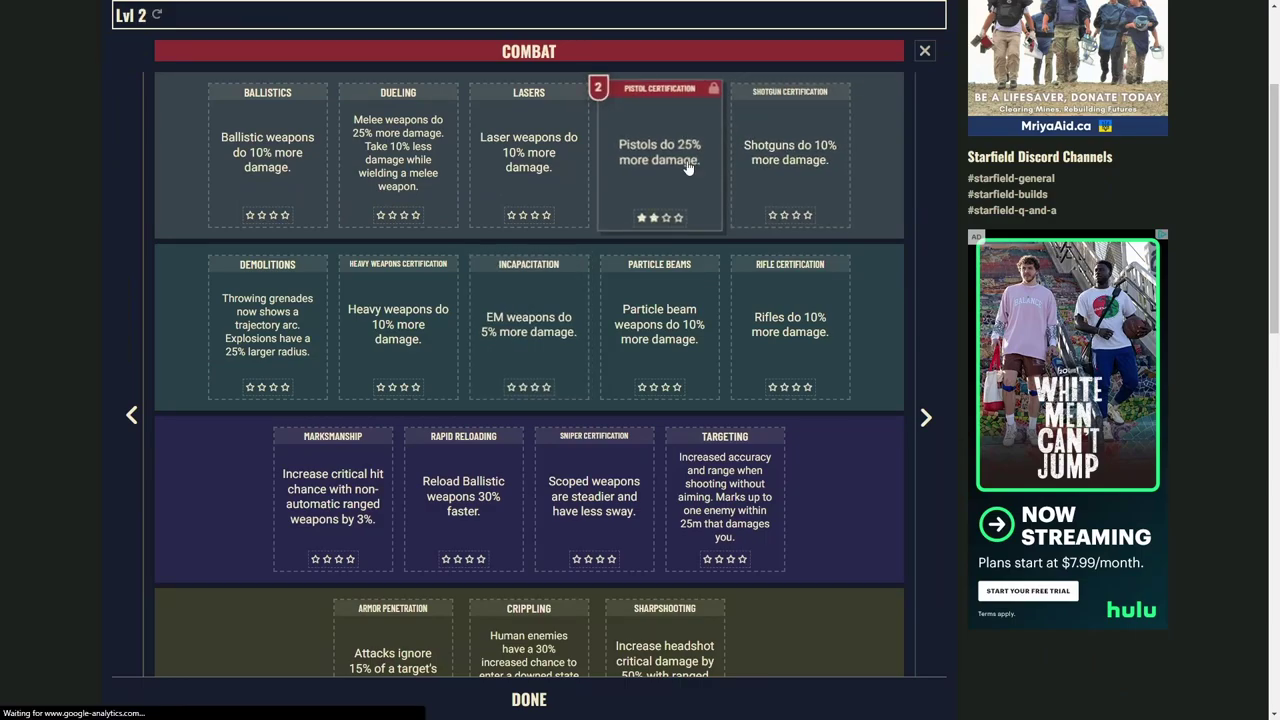
pyautogui.click(688, 168)
pyautogui.click(688, 168)
pyautogui.click(924, 50)
# Raise Persuasion and Piloting to rank 4, bringing the build to level 10.
pyautogui.click(425, 255)
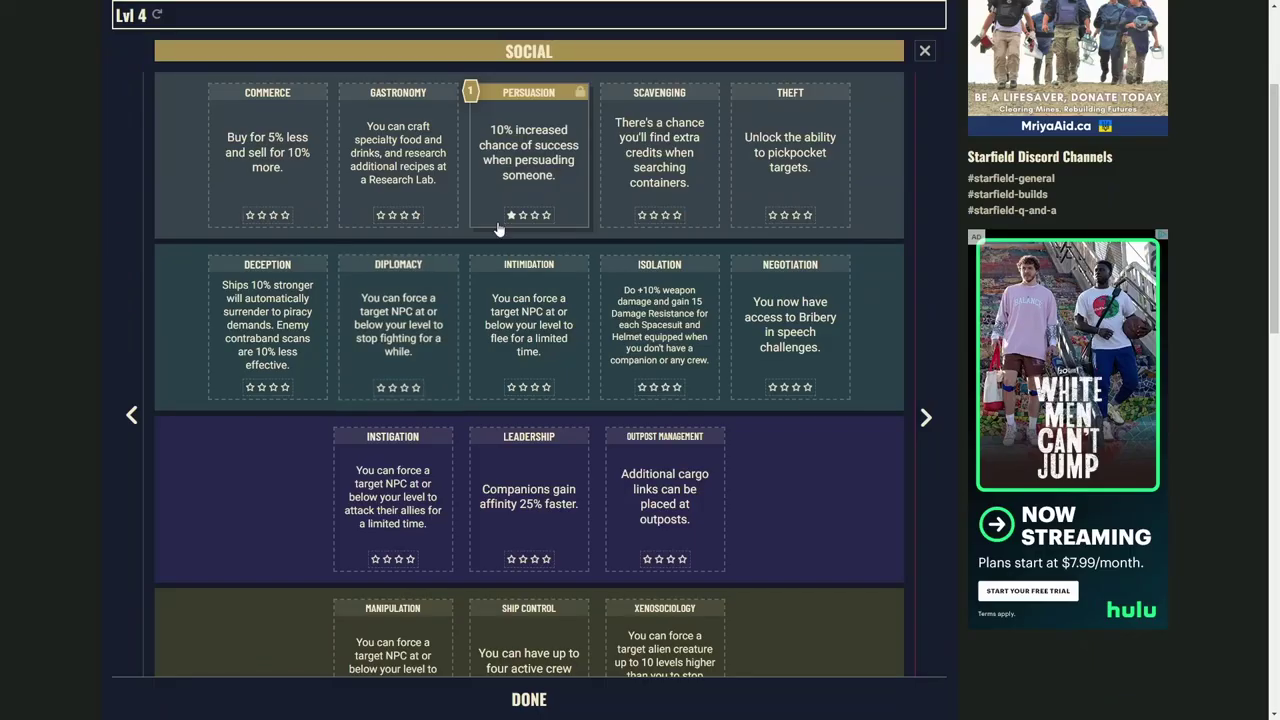
pyautogui.click(499, 226)
pyautogui.click(499, 226)
pyautogui.click(499, 226)
pyautogui.click(924, 50)
pyautogui.click(868, 266)
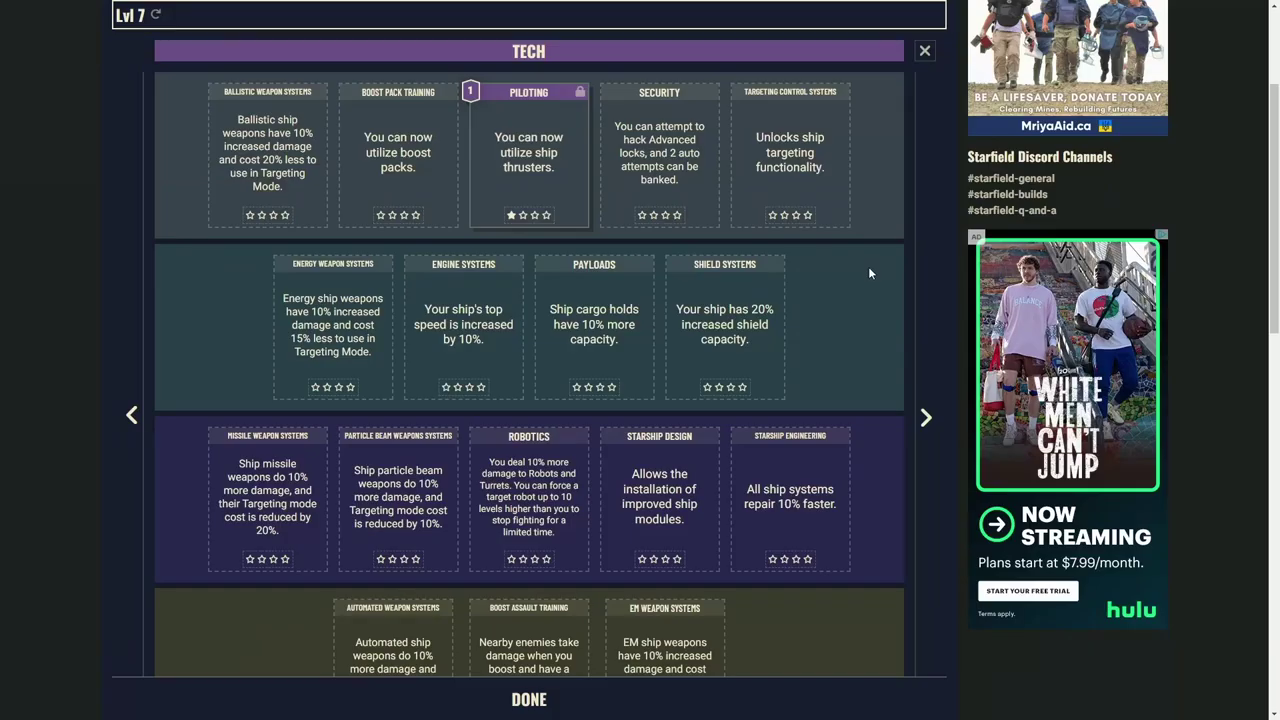
pyautogui.click(528, 155)
pyautogui.click(528, 155)
pyautogui.click(528, 155)
pyautogui.click(924, 50)
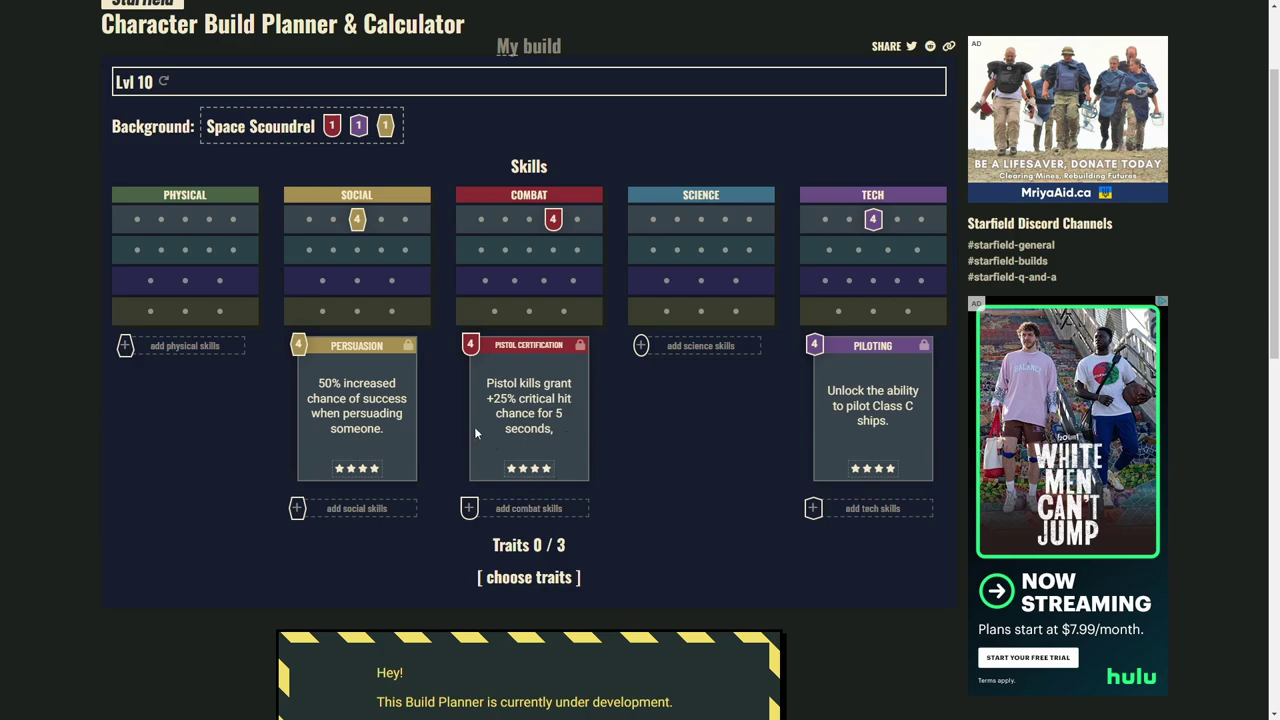
# Pick the Wanted and Neon Street Rat traits.
pyautogui.click(223, 318)
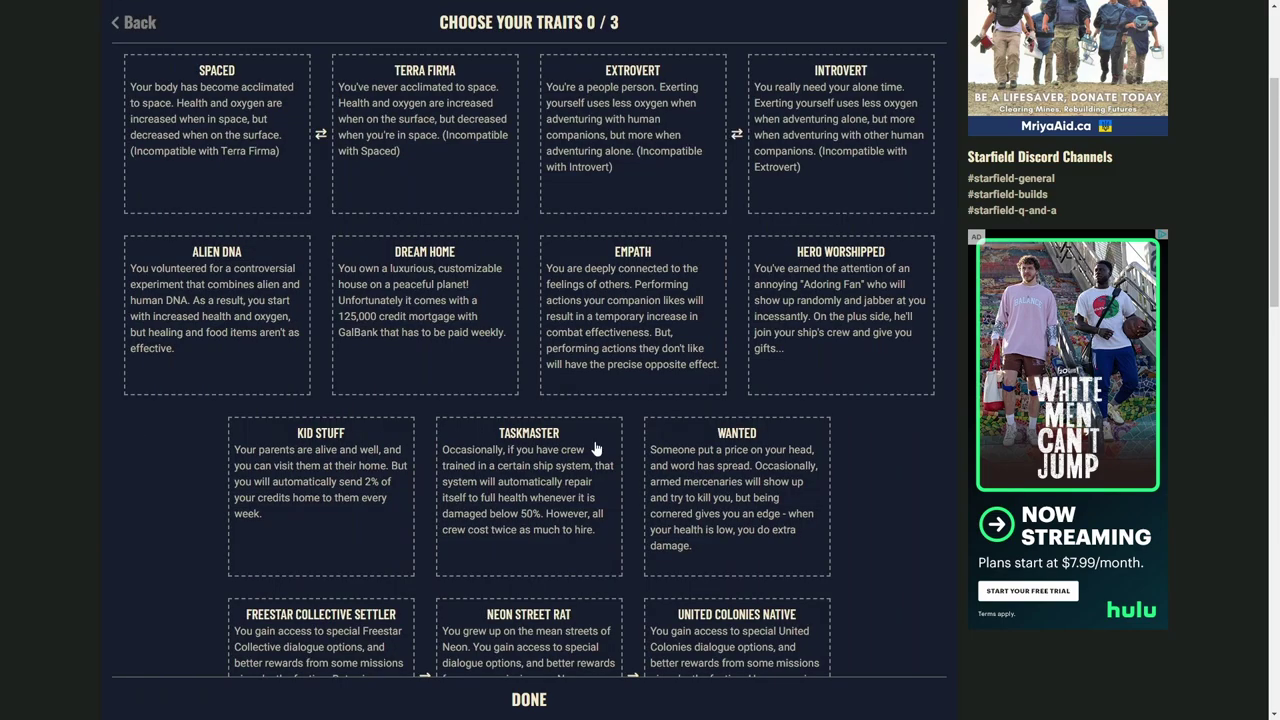
pyautogui.scroll(-1, 518, 314)
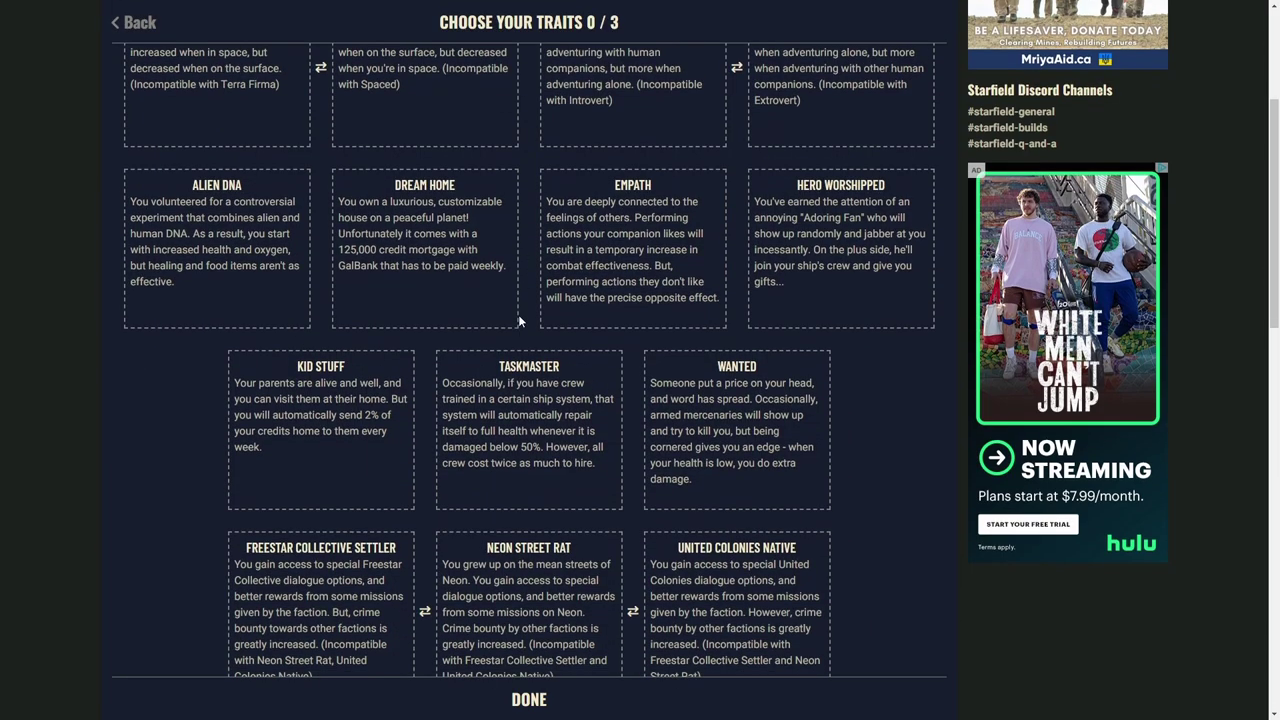
pyautogui.click(781, 420)
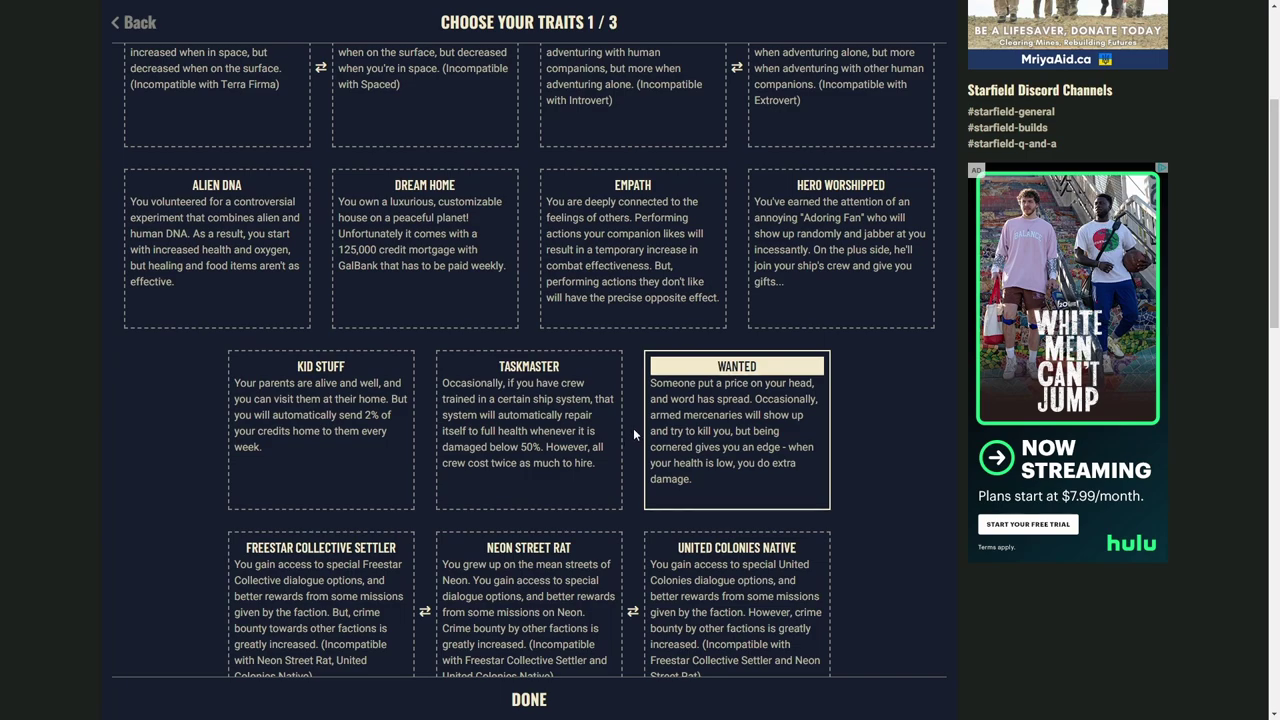
pyautogui.scroll(-2, 633, 428)
pyautogui.scroll(-1, 633, 432)
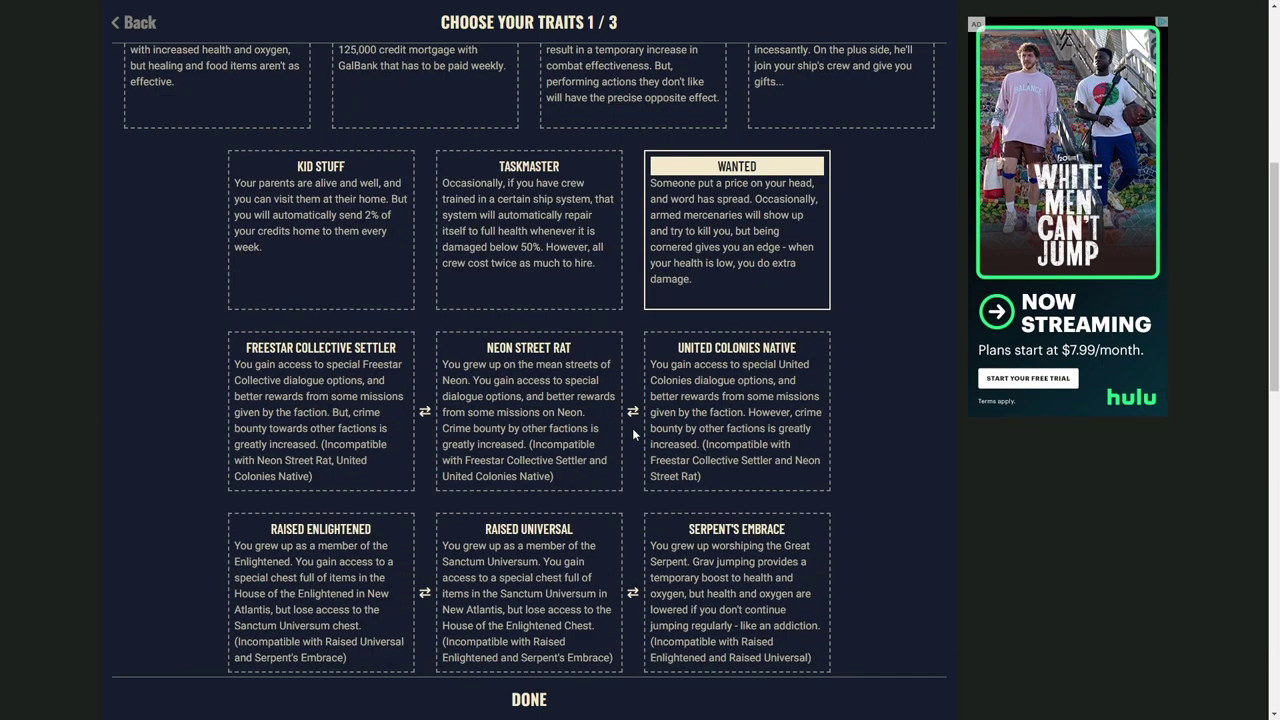
pyautogui.click(551, 414)
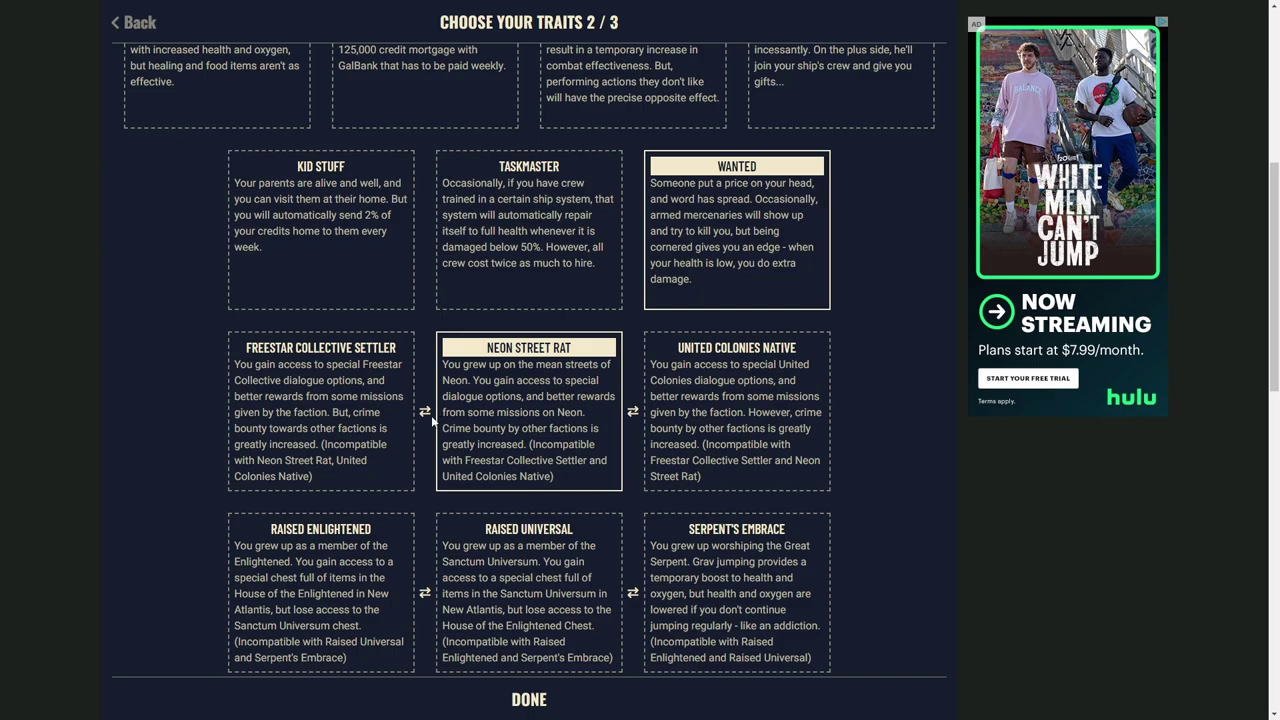
# Add Extrovert as the third trait and open the Combat skill tree.
pyautogui.scroll(4, 430, 420)
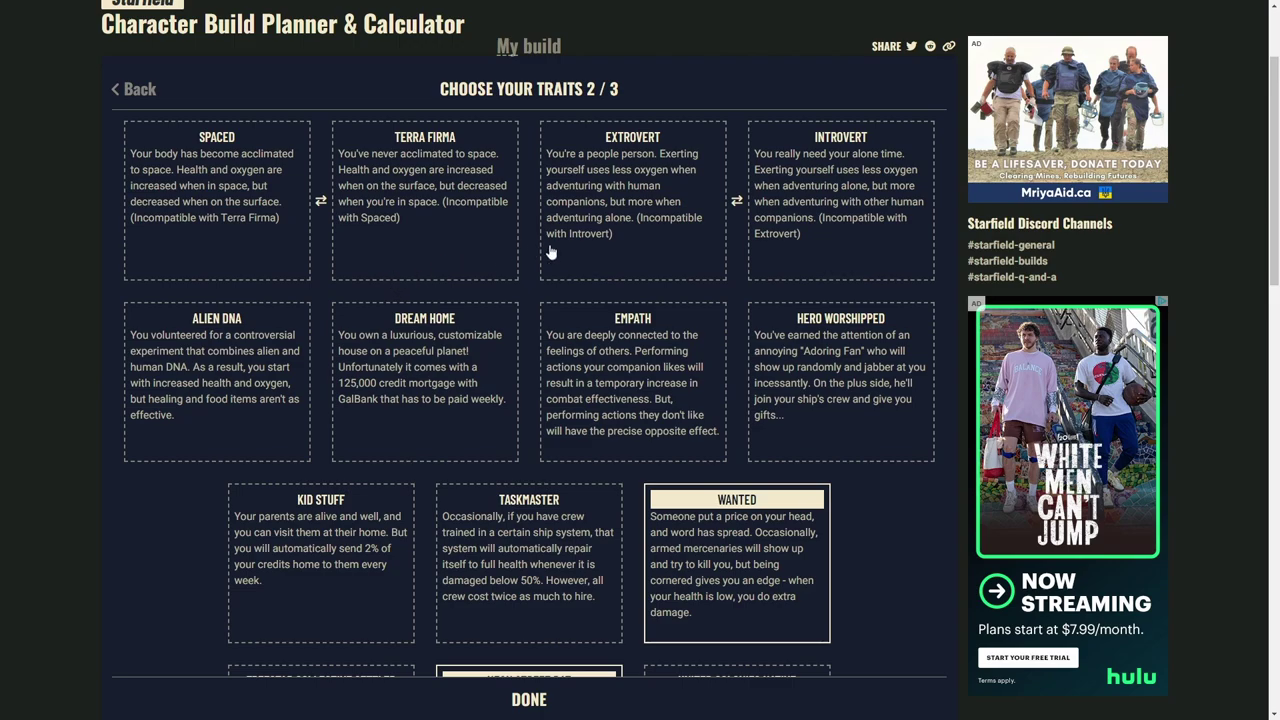
pyautogui.click(632, 204)
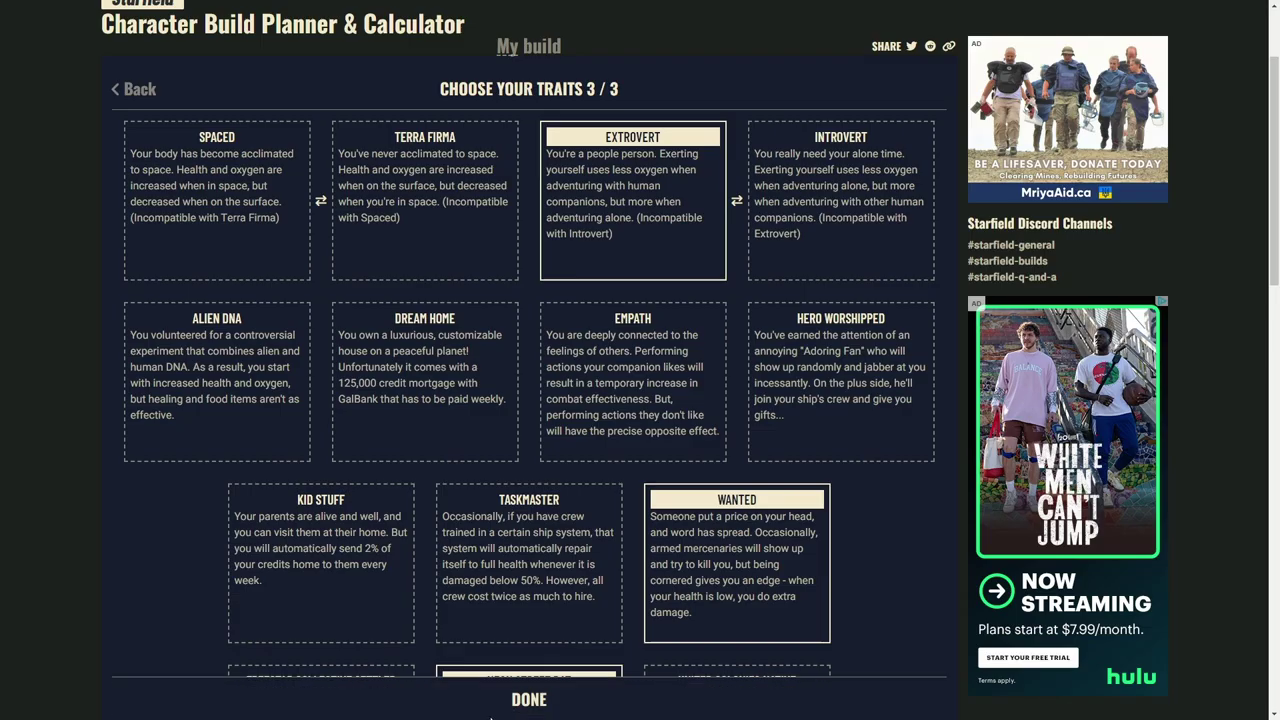
pyautogui.click(498, 706)
pyautogui.click(528, 375)
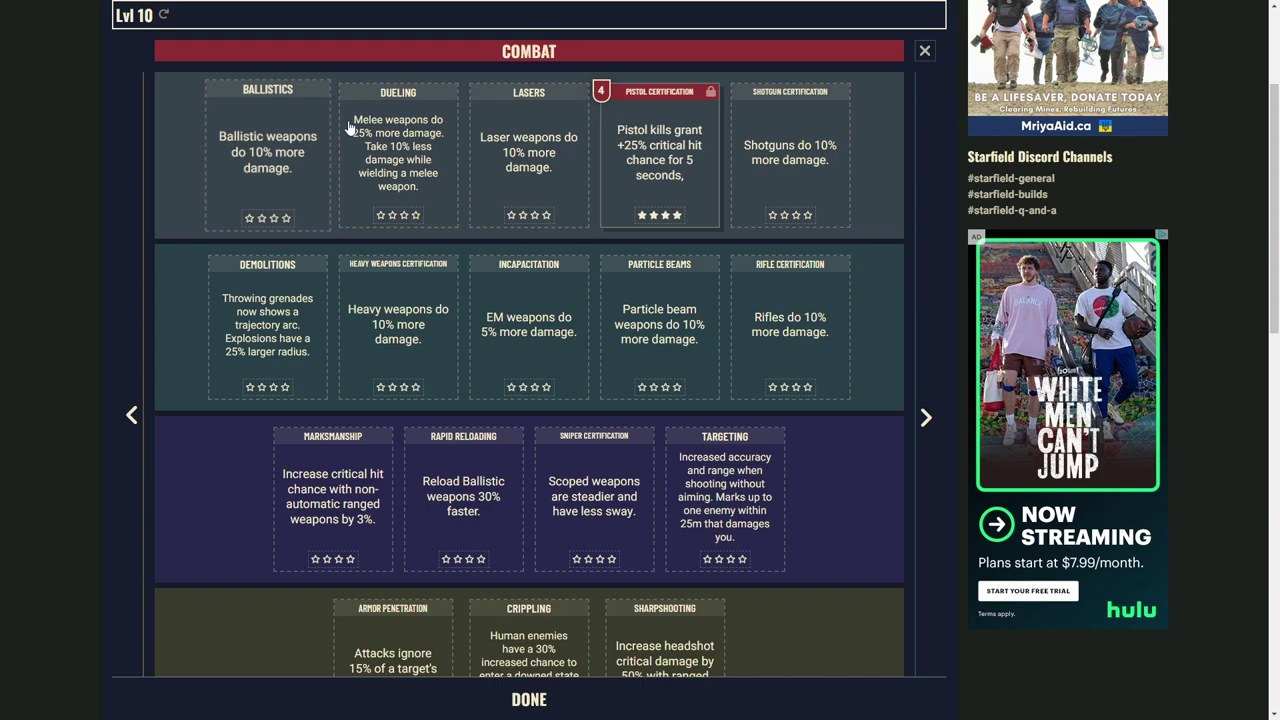
# Raise Lasers and Marksmanship to rank 4 in Combat, reaching level 18.
pyautogui.click(529, 178)
pyautogui.click(529, 178)
pyautogui.click(529, 178)
pyautogui.click(529, 178)
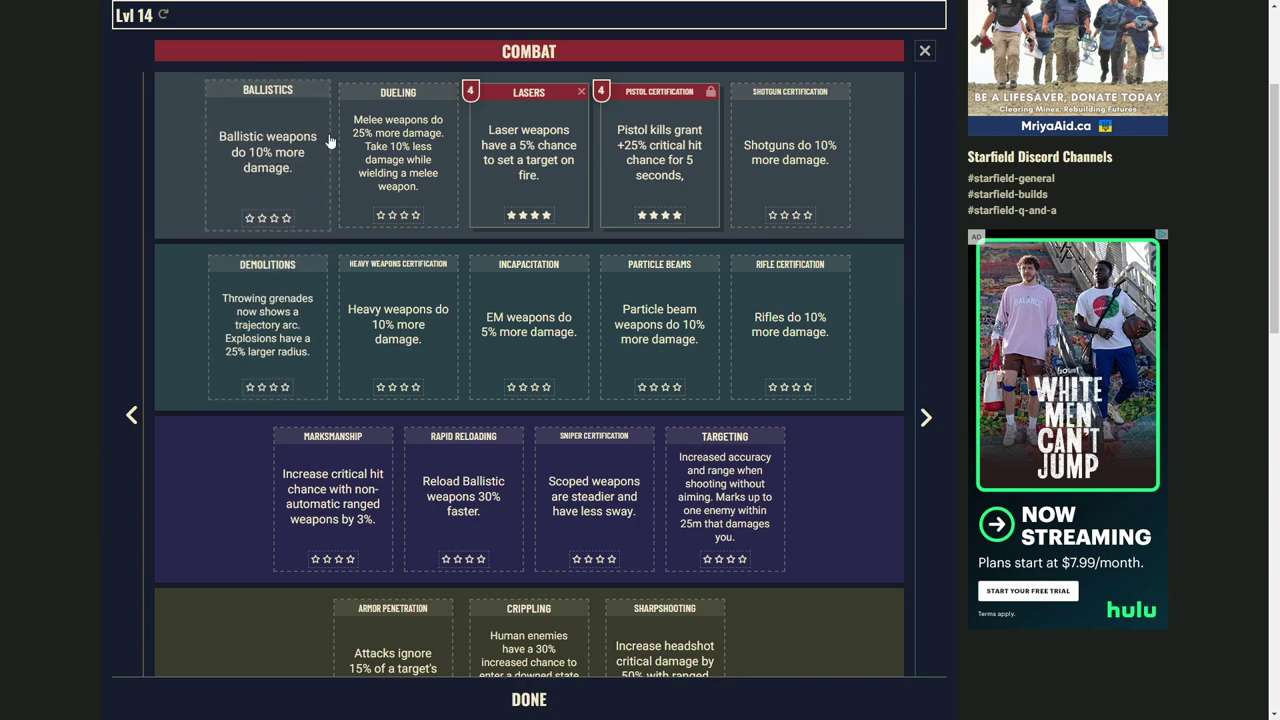
pyautogui.scroll(-2, 293, 180)
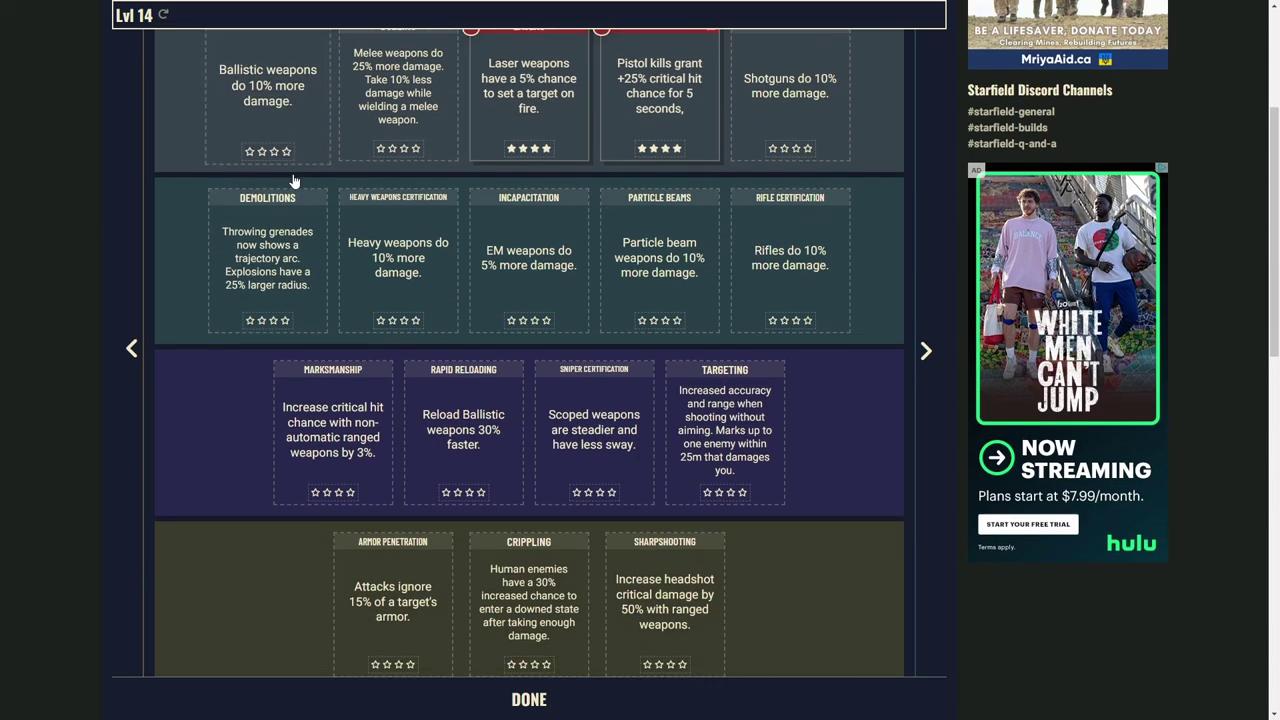
pyautogui.scroll(1, 293, 180)
pyautogui.scroll(-1, 293, 180)
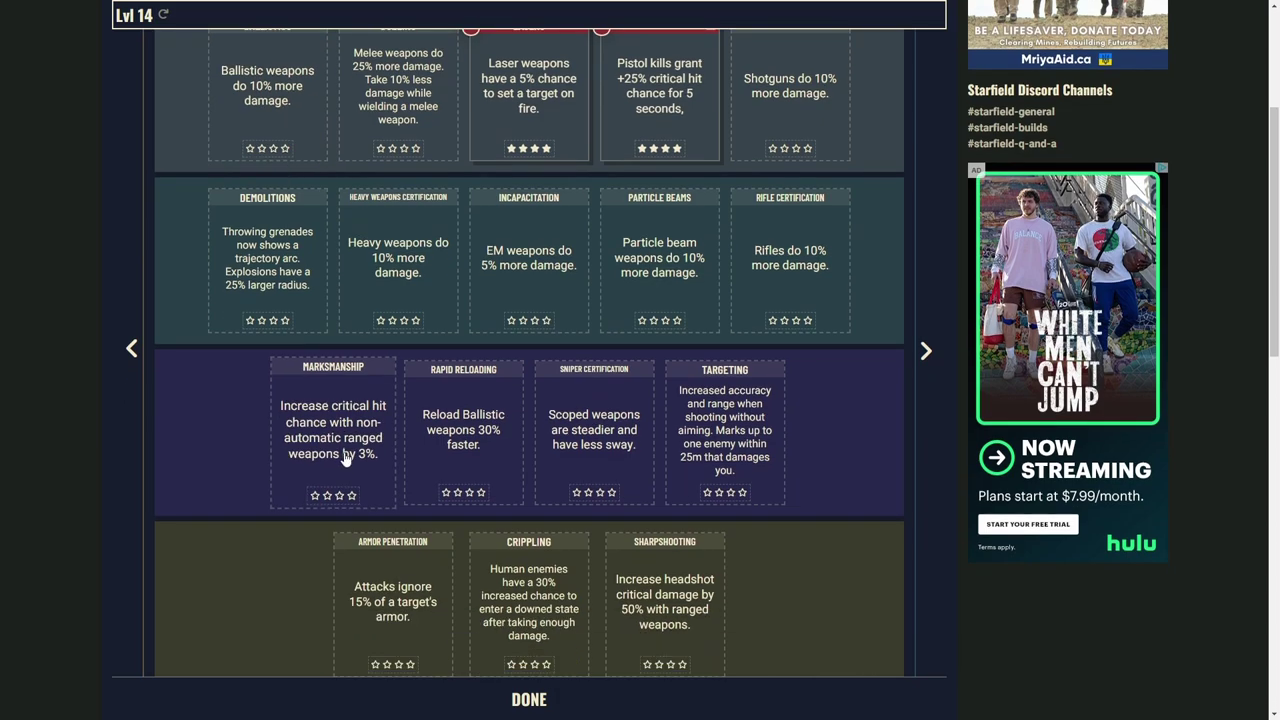
pyautogui.click(350, 452)
pyautogui.click(350, 452)
pyautogui.click(345, 452)
pyautogui.click(338, 452)
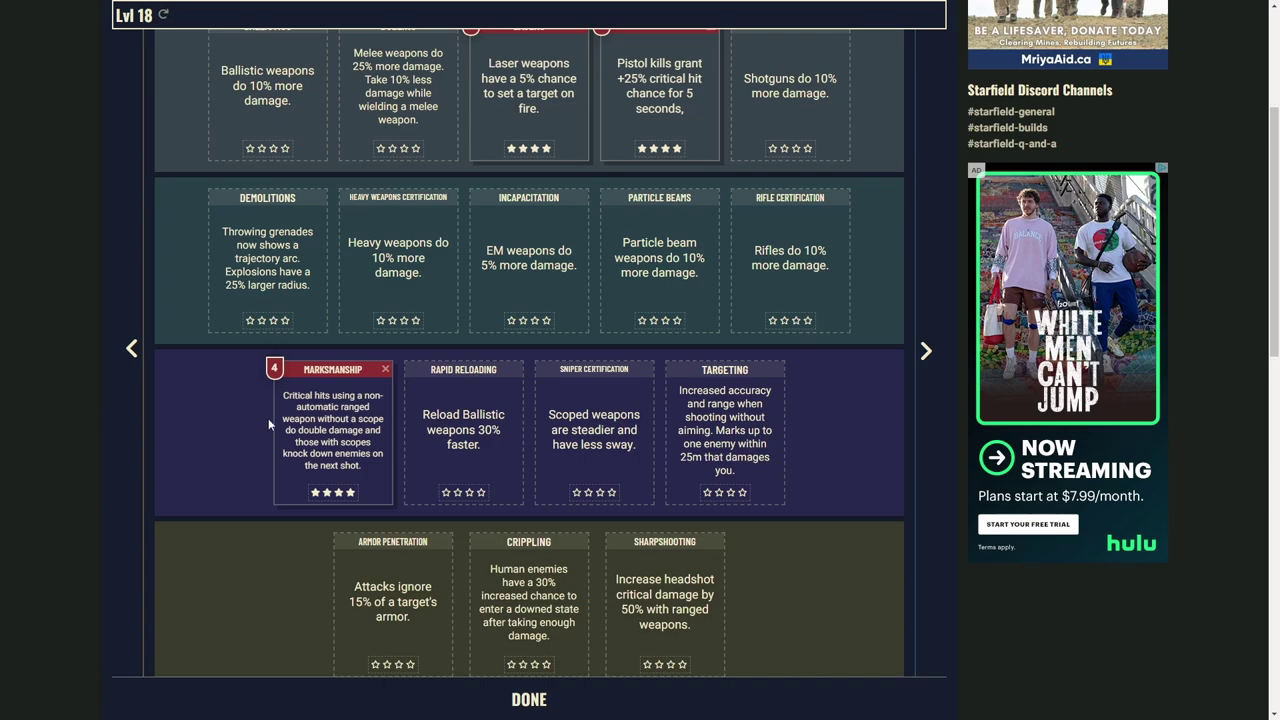
# Raise Crippling, Armor Penetration and Sharpshooting to rank 4 in the Combat tree.
pyautogui.scroll(-1, 300, 320)
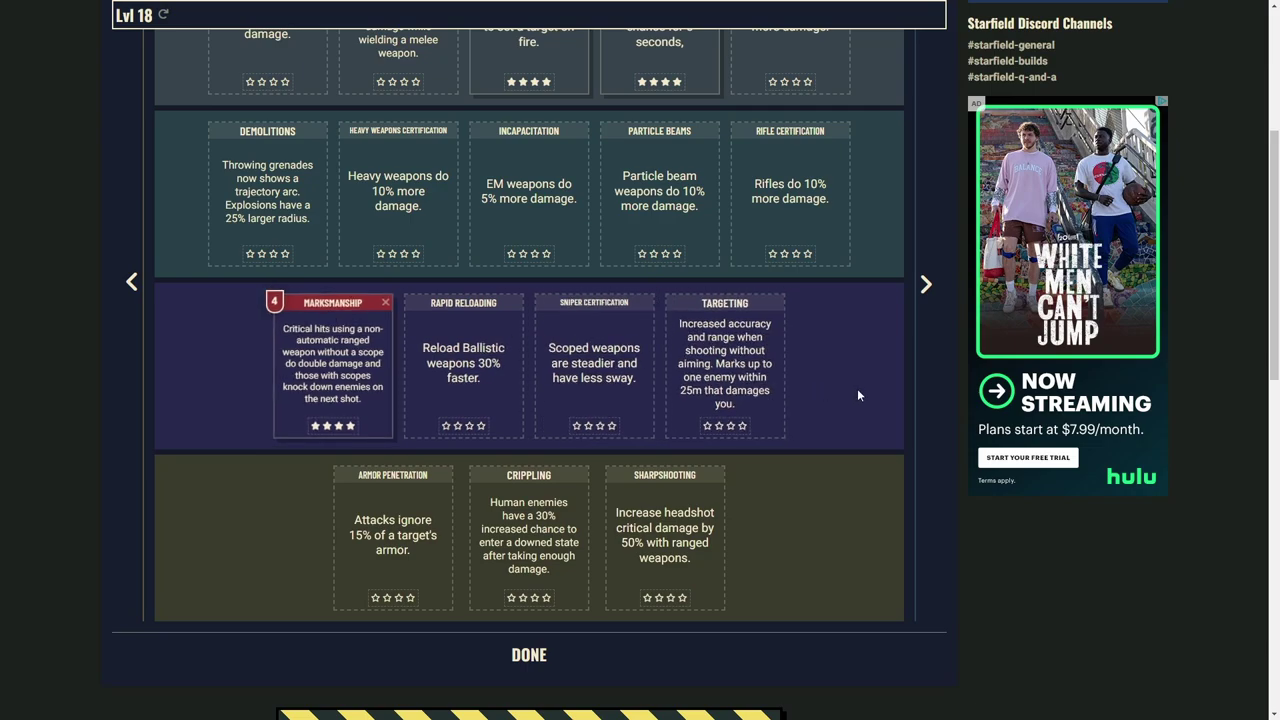
pyautogui.scroll(-1, 858, 395)
pyautogui.click(553, 476)
pyautogui.click(553, 476)
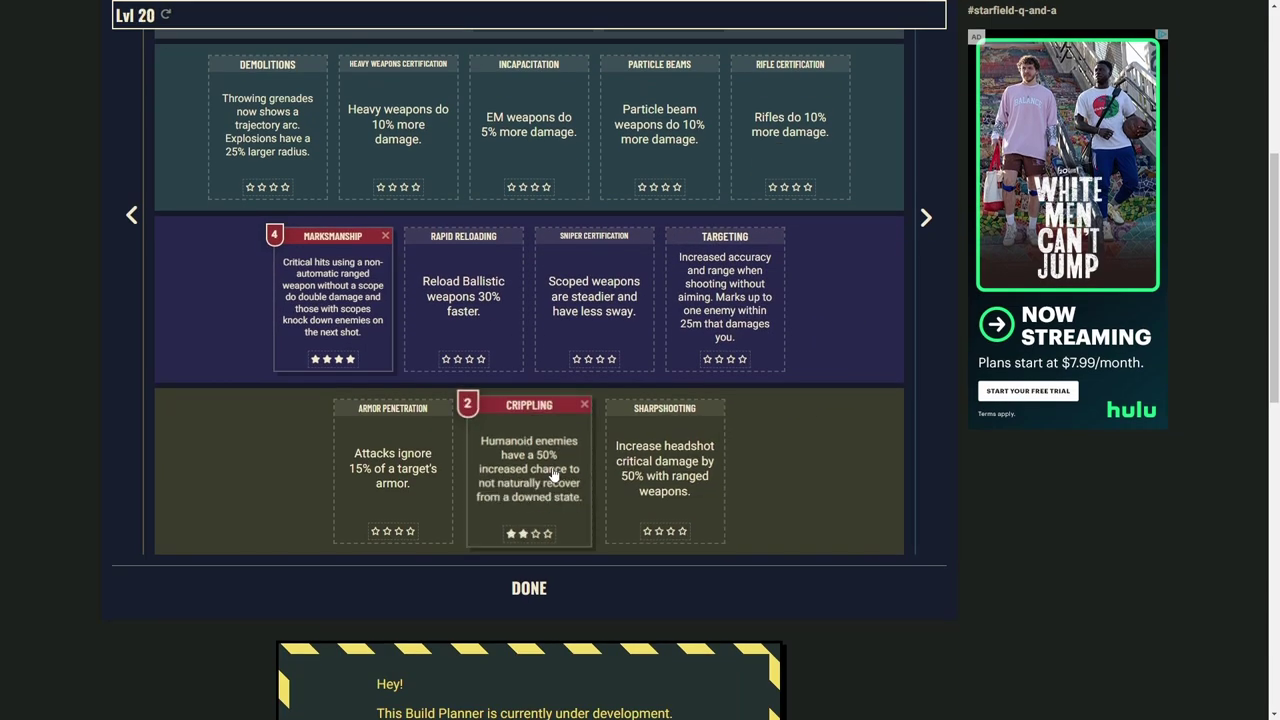
pyautogui.click(553, 476)
pyautogui.click(553, 476)
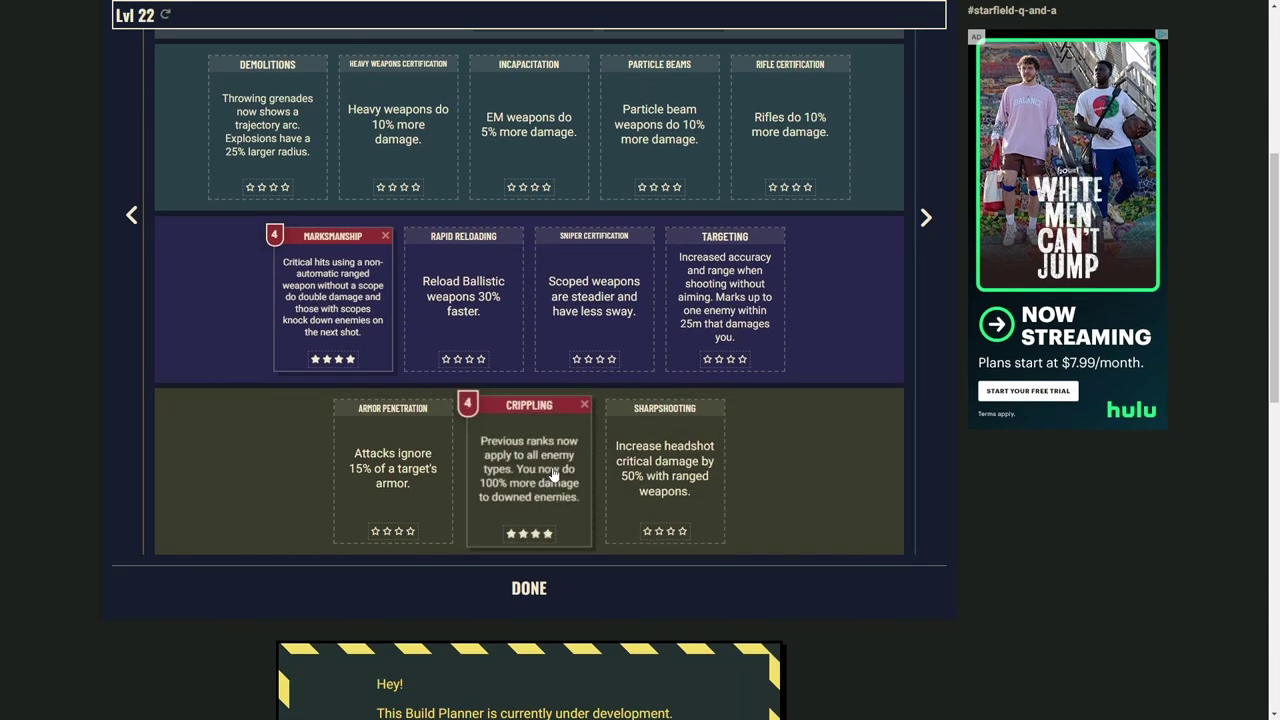
pyautogui.click(381, 482)
pyautogui.click(381, 482)
pyautogui.click(381, 482)
pyautogui.click(381, 482)
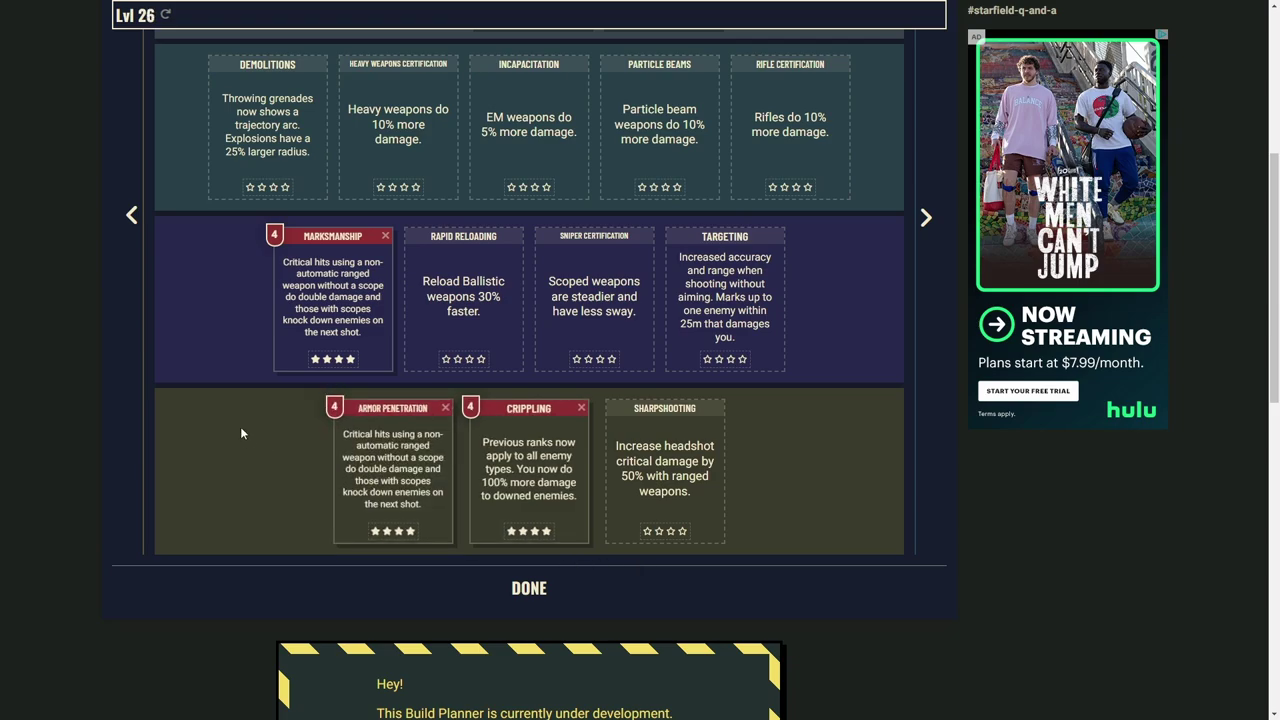
pyautogui.click(663, 480)
pyautogui.click(663, 480)
pyautogui.click(663, 480)
pyautogui.click(663, 480)
pyautogui.scroll(1, 600, 570)
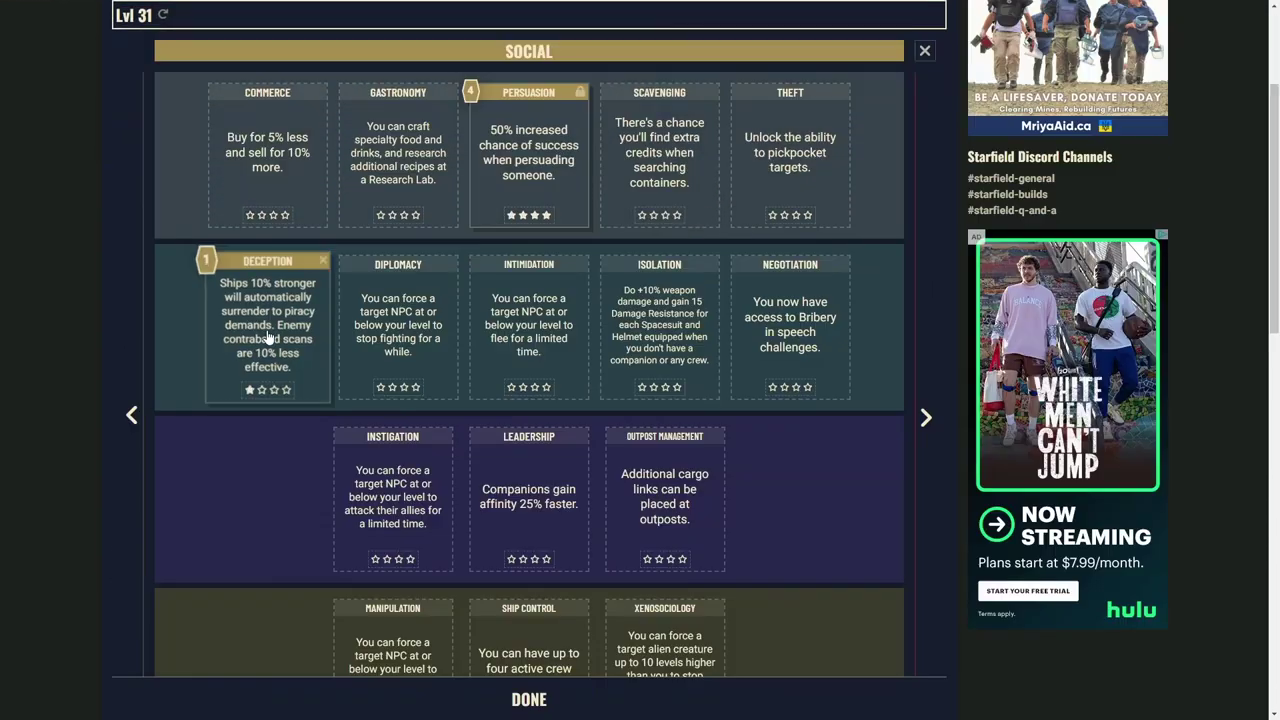
# In the Social tree, rank up Deception, Negotiation and Commerce.
pyautogui.click(240, 330)
pyautogui.click(240, 330)
pyautogui.click(240, 330)
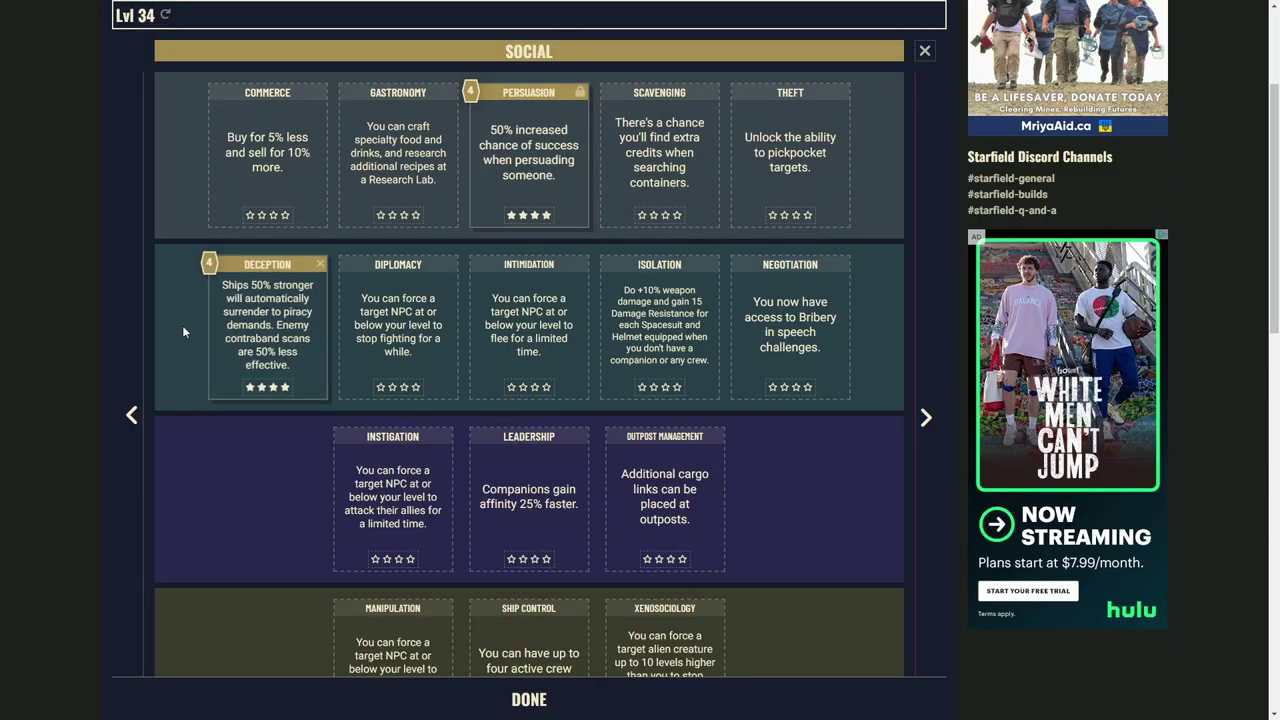
pyautogui.doubleClick(790, 320)
pyautogui.doubleClick(790, 320)
pyautogui.doubleClick(267, 150)
pyautogui.doubleClick(267, 150)
# Raise Leadership and Ship Control to rank 4 and return to the build overview.
pyautogui.scroll(-1, 574, 413)
pyautogui.doubleClick(574, 413)
pyautogui.doubleClick(574, 413)
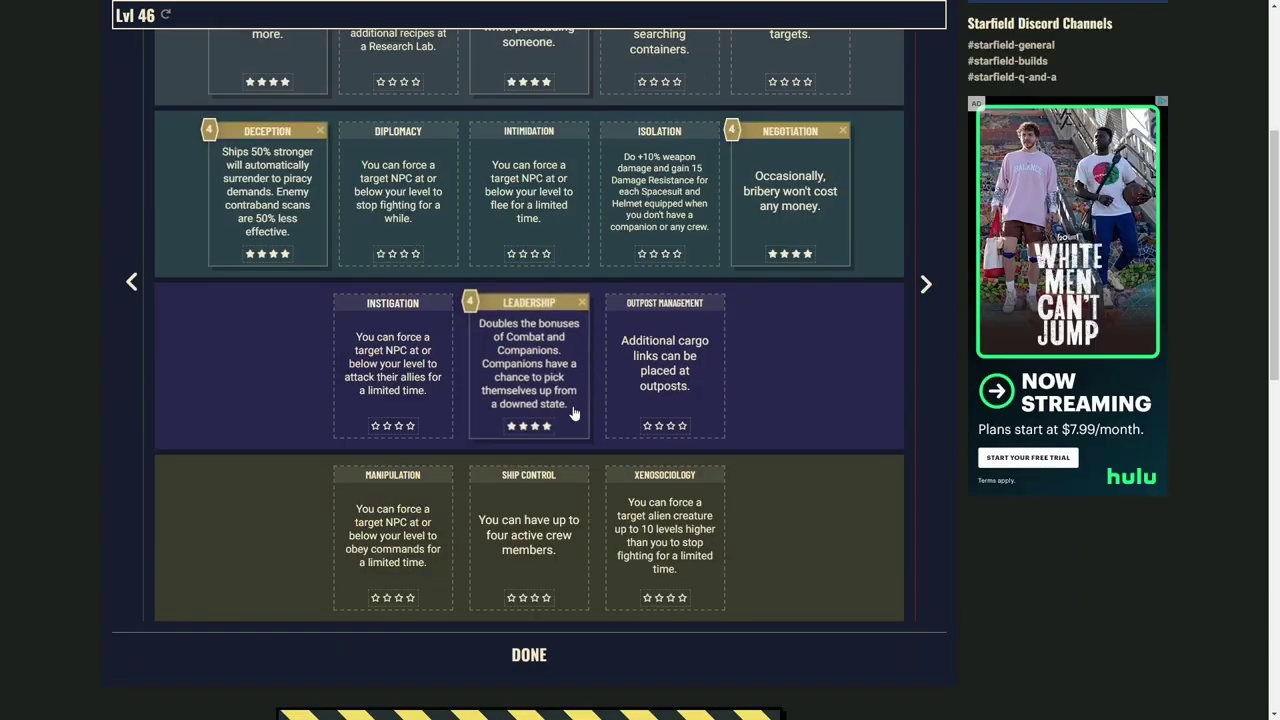
pyautogui.scroll(2, 480, 390)
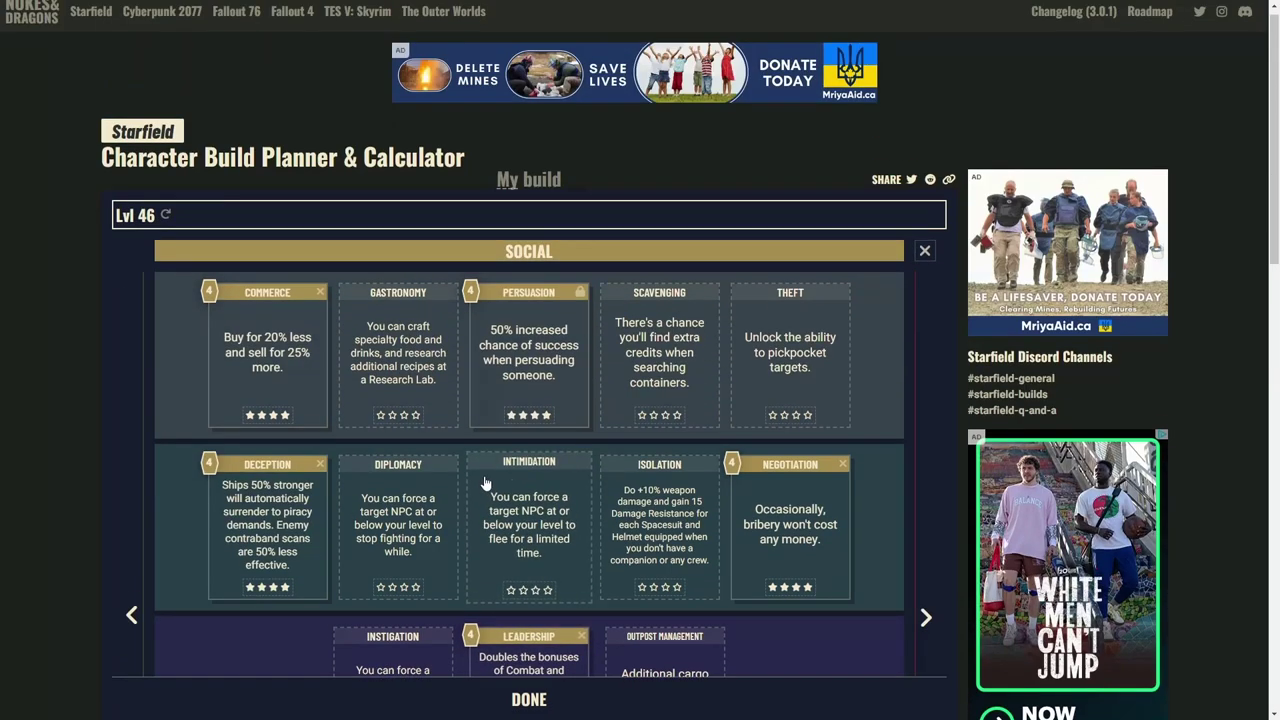
pyautogui.scroll(-2, 465, 380)
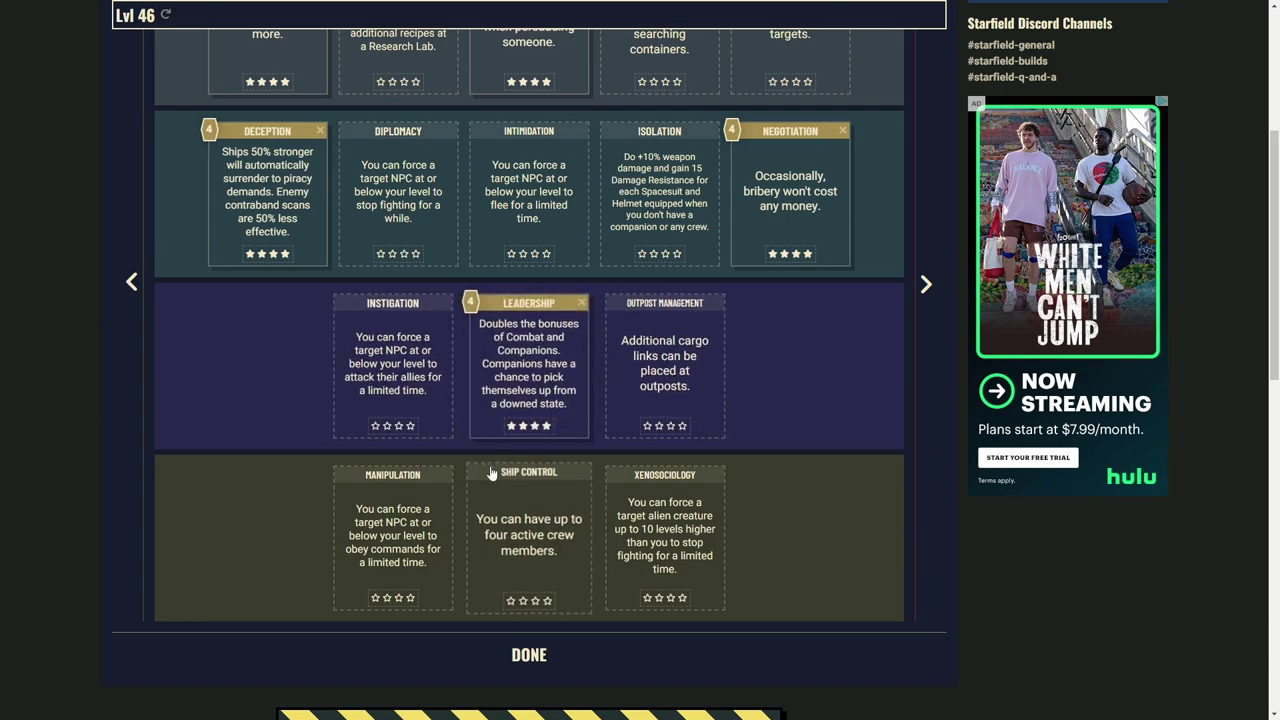
pyautogui.click(496, 517)
pyautogui.click(494, 522)
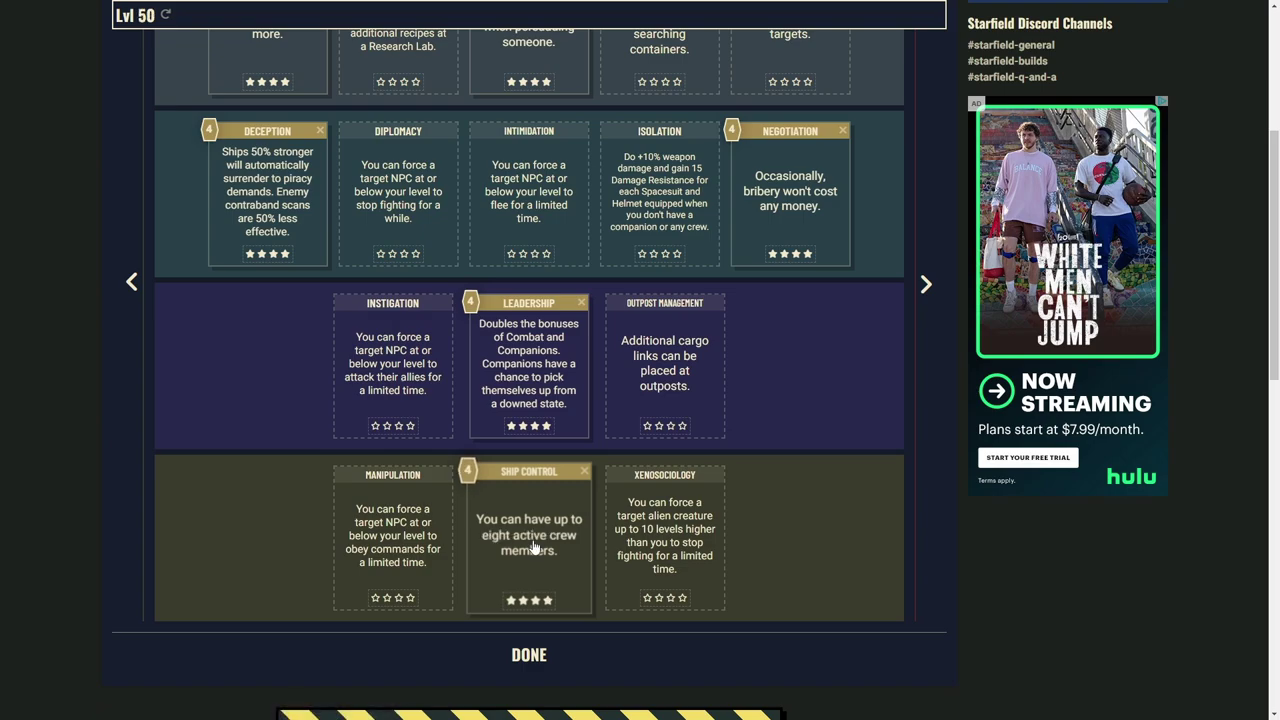
pyautogui.click(583, 652)
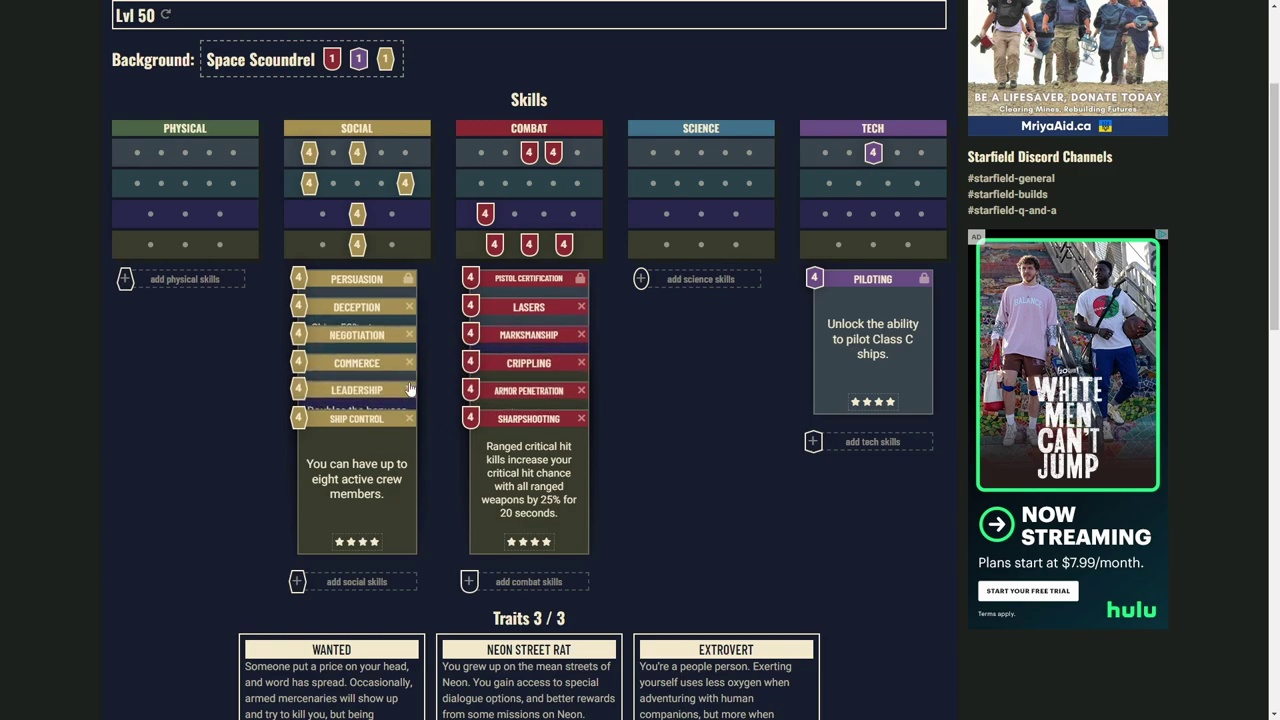
# In the Tech tree, raise Targeting Control Systems, Security and Payloads to rank 4.
pyautogui.click(200, 186)
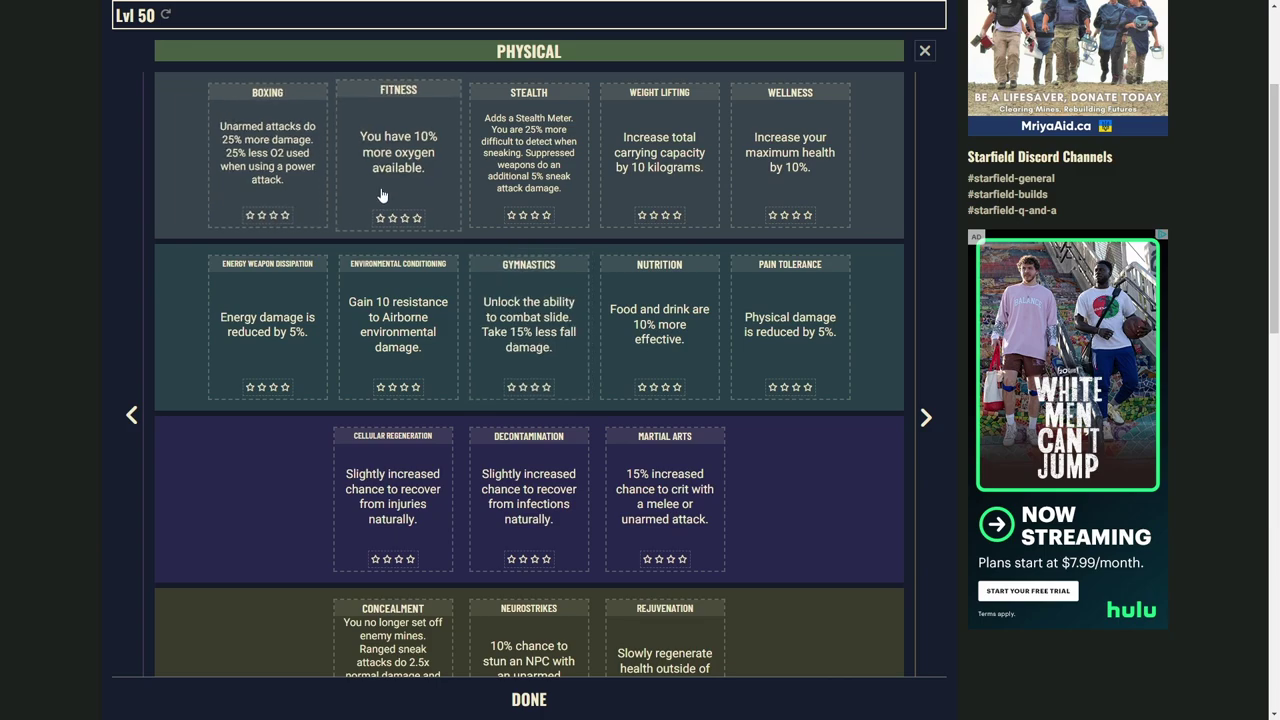
pyautogui.press('Left')
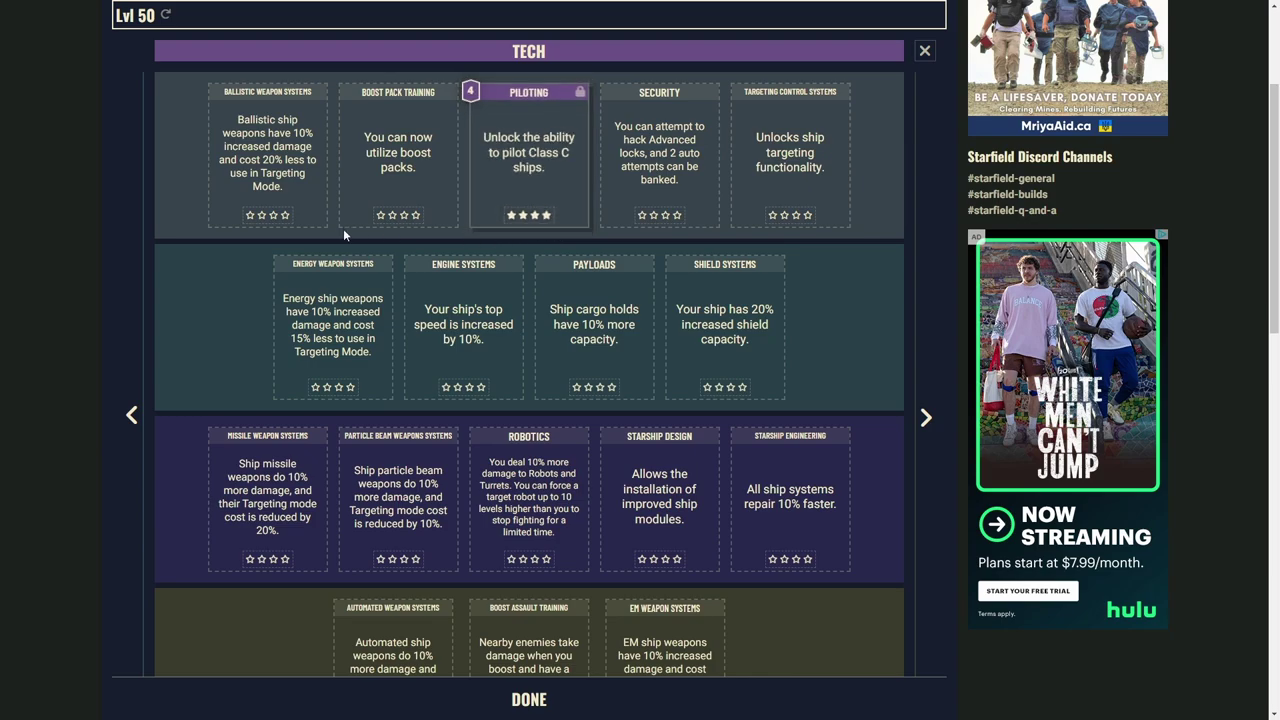
pyautogui.click(808, 215)
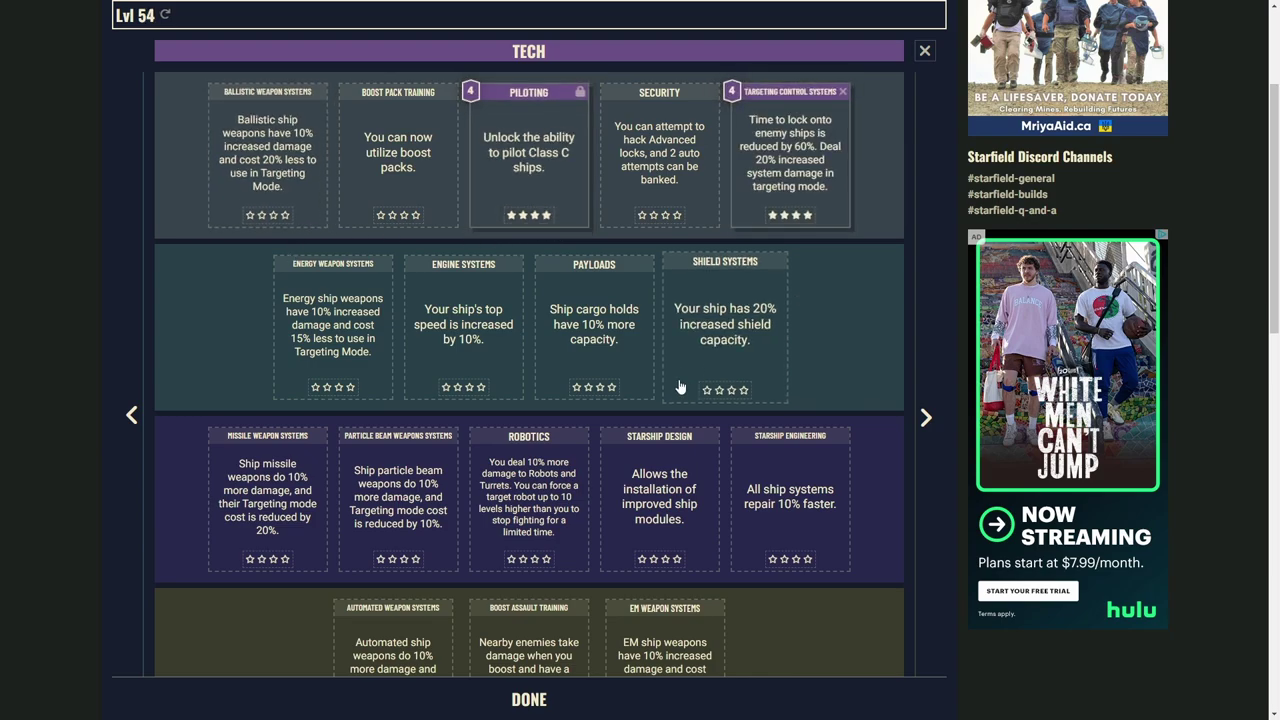
pyautogui.click(667, 217)
pyautogui.click(680, 217)
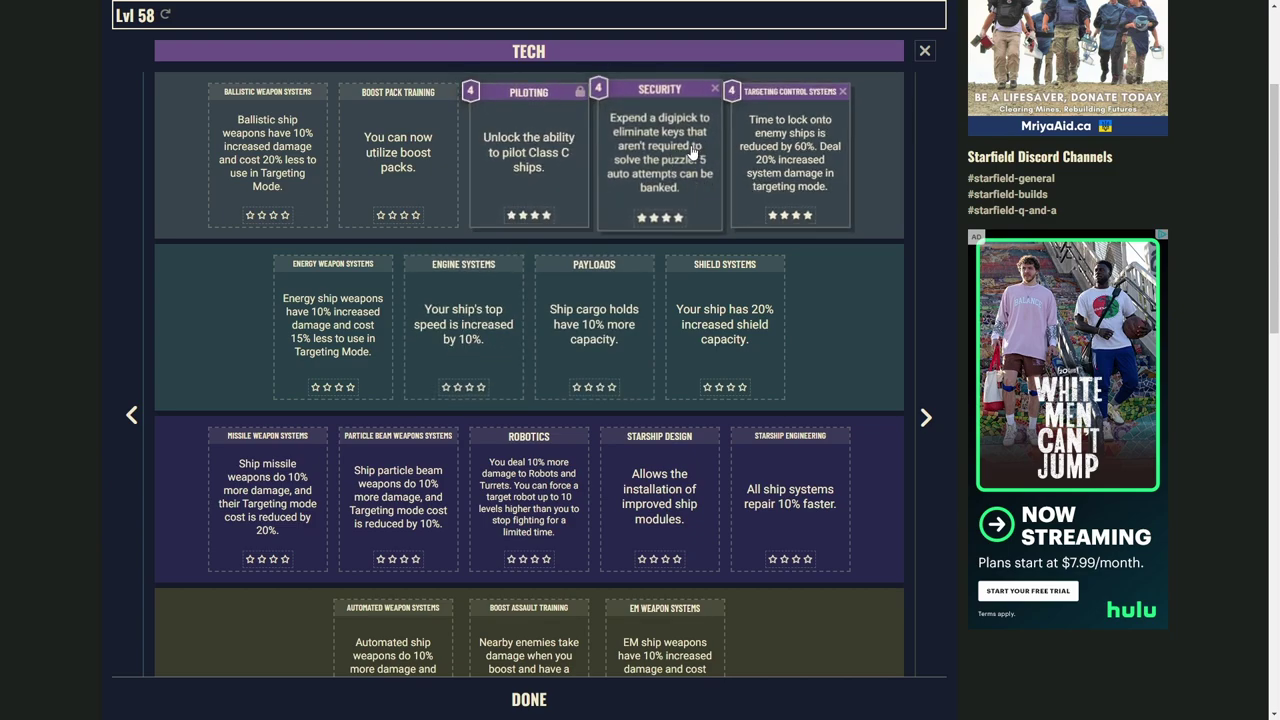
pyautogui.click(585, 360)
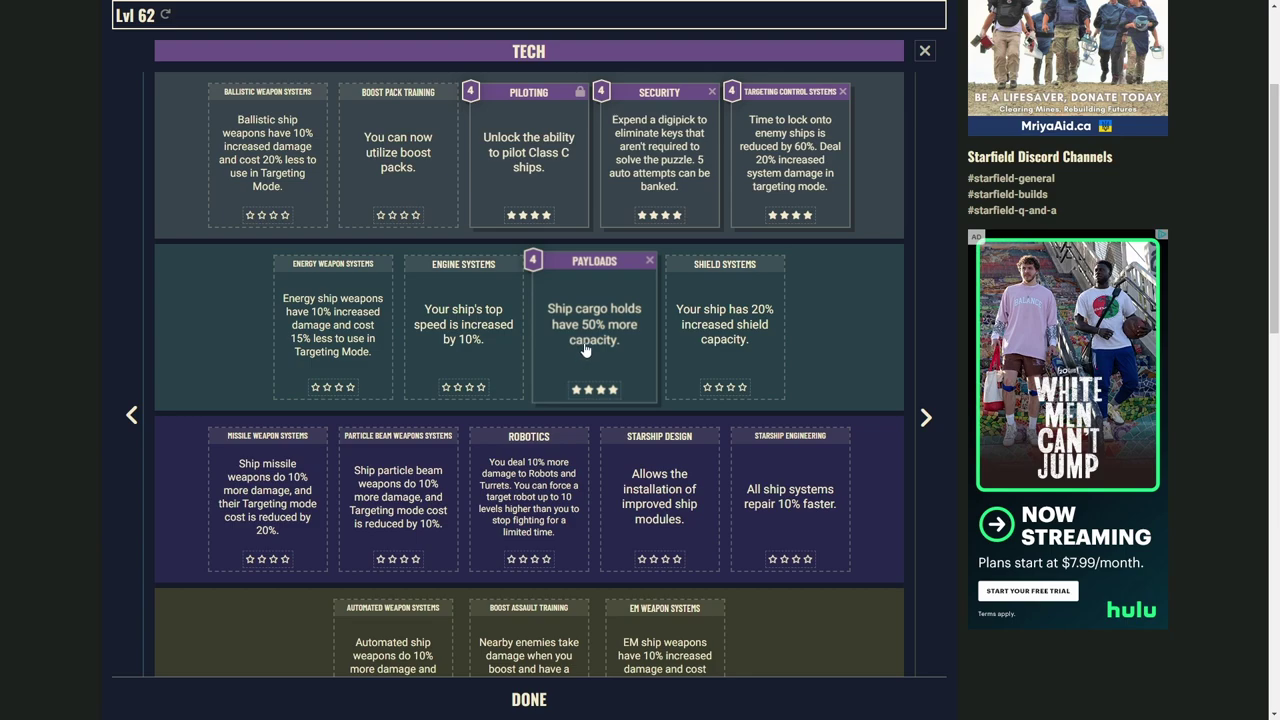
# Bring Engine Systems to rank 4 and Starship Design to rank 3.
pyautogui.click(467, 347)
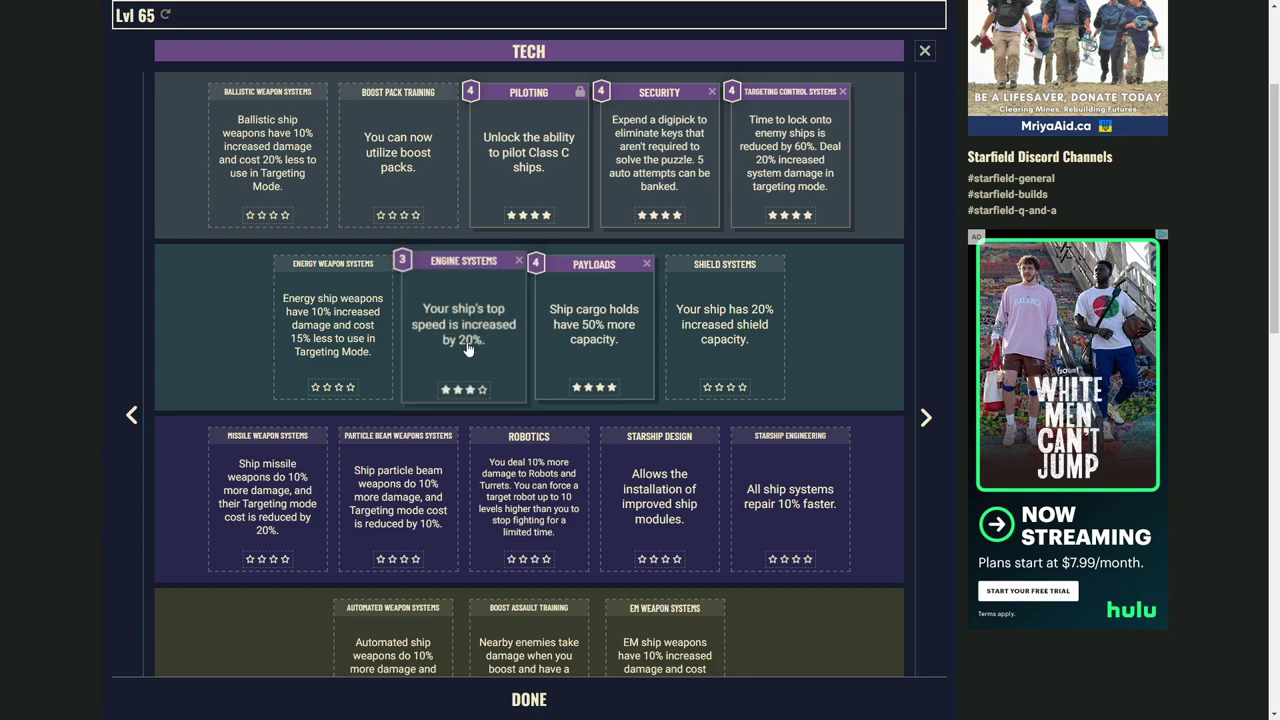
pyautogui.click(467, 347)
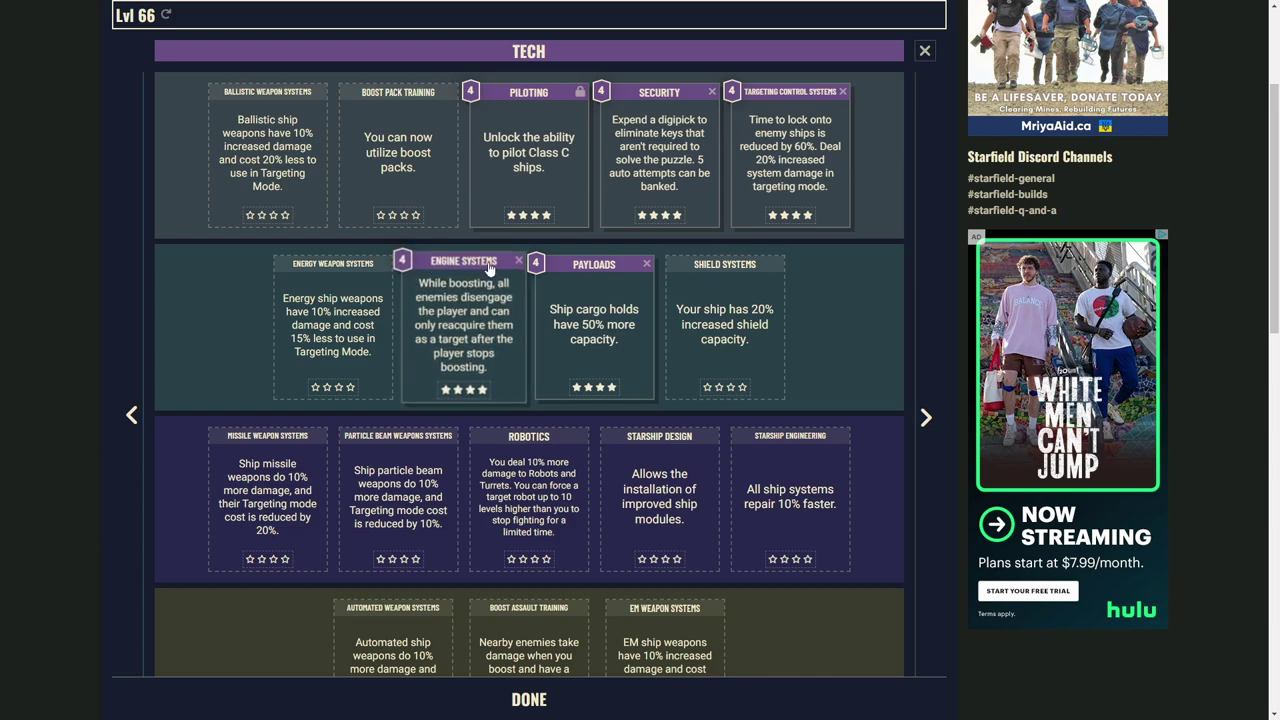
pyautogui.rightClick(485, 339)
pyautogui.click(485, 339)
pyautogui.scroll(-1, 600, 360)
pyautogui.click(662, 366)
pyautogui.click(662, 366)
pyautogui.click(662, 366)
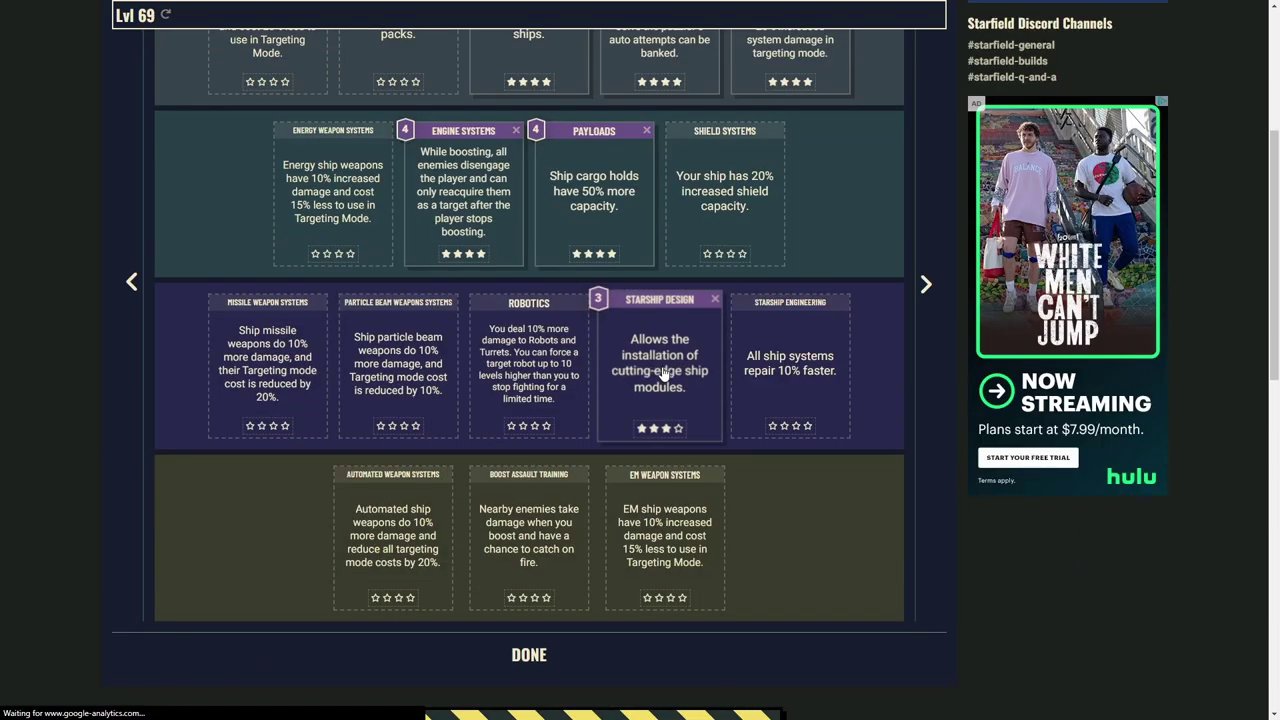
pyautogui.click(662, 366)
# In the Physical tree, raise Weight Lifting, Wellness and Stealth to rank 4.
pyautogui.press('Right')
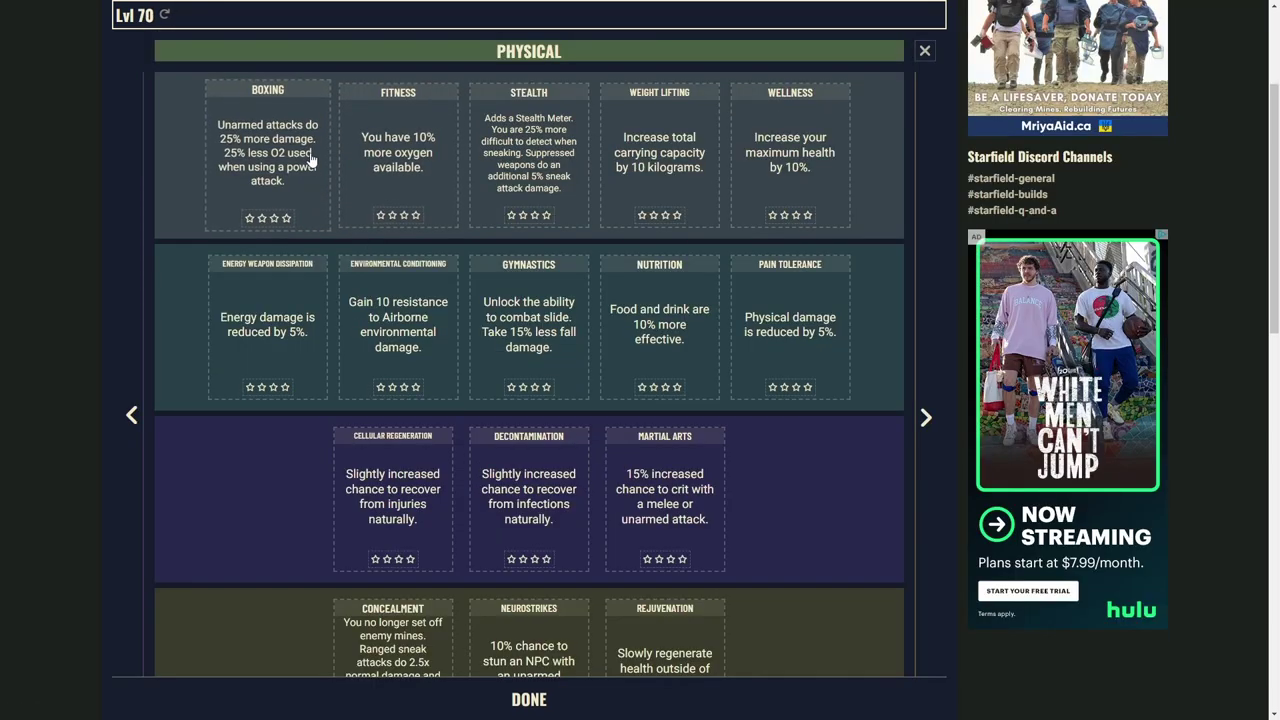
pyautogui.click(657, 170)
pyautogui.click(657, 170)
pyautogui.click(657, 170)
pyautogui.click(657, 170)
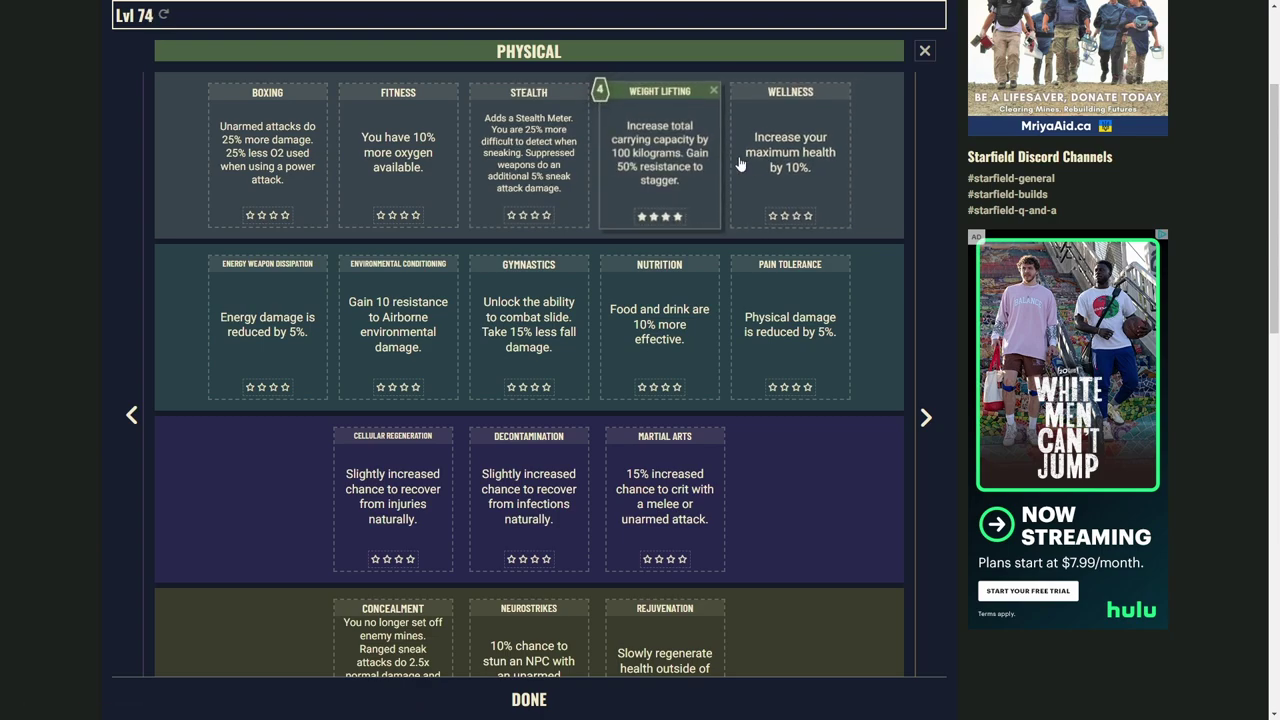
pyautogui.click(787, 170)
pyautogui.click(788, 170)
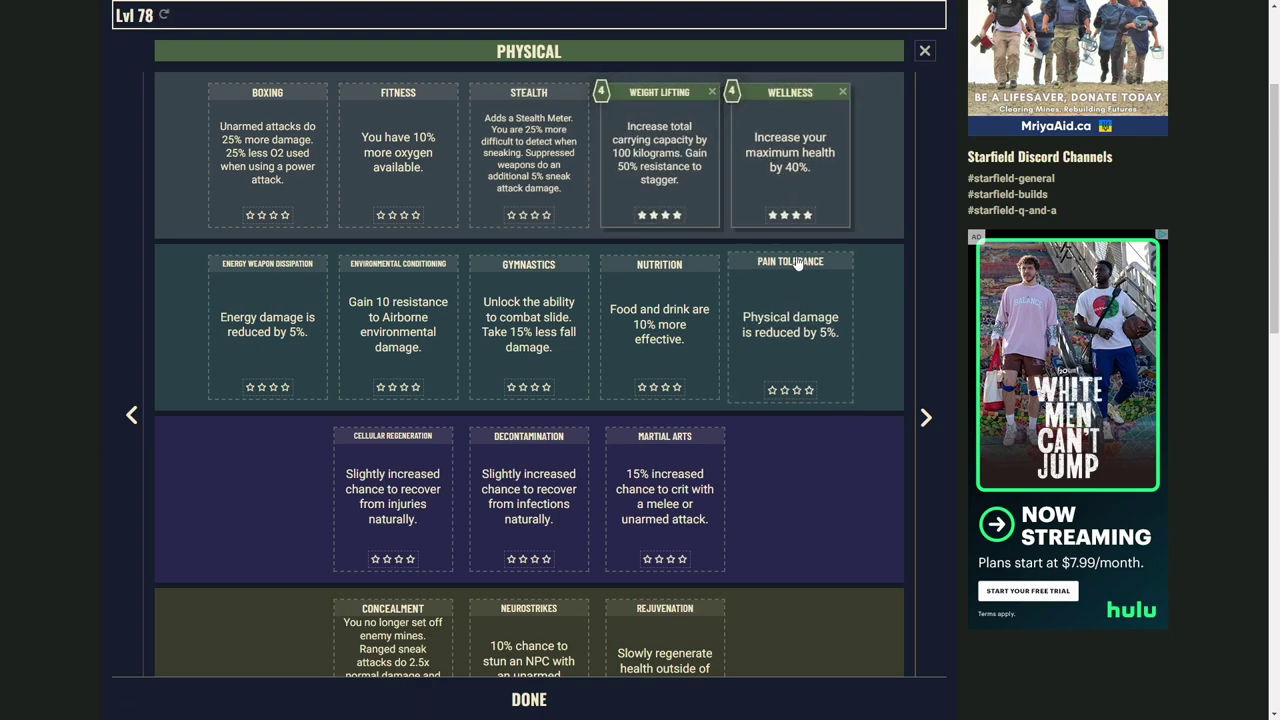
pyautogui.click(536, 174)
pyautogui.click(536, 174)
pyautogui.click(536, 174)
pyautogui.click(536, 174)
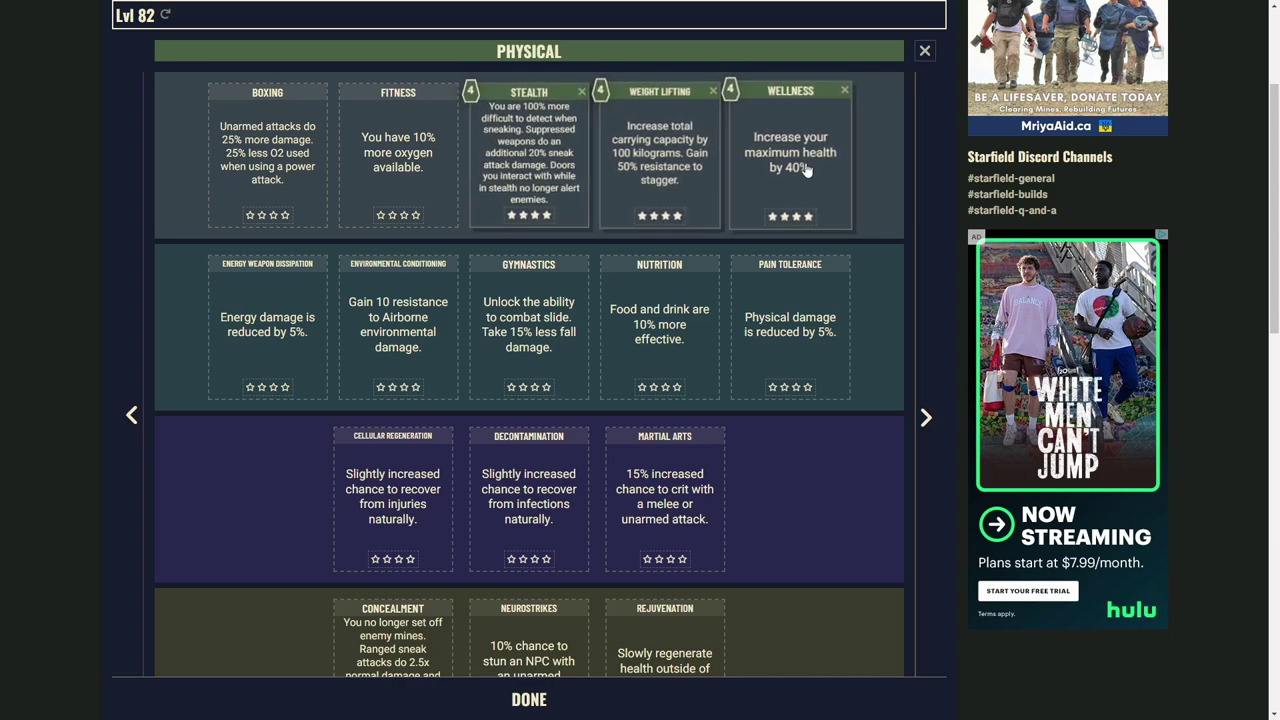
# Max out Pain Tolerance, Energy Weapon Dissipation and Concealment at rank 4.
pyautogui.click(807, 387)
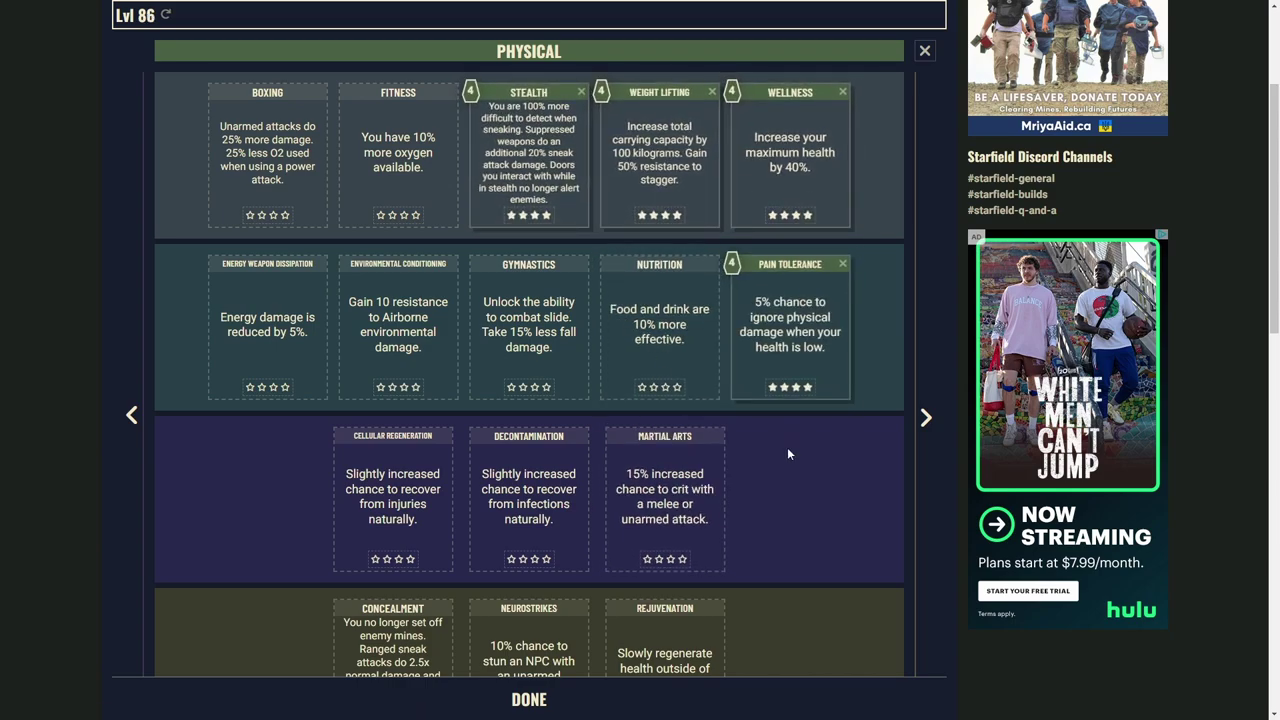
pyautogui.scroll(-1, 782, 469)
pyautogui.click(285, 256)
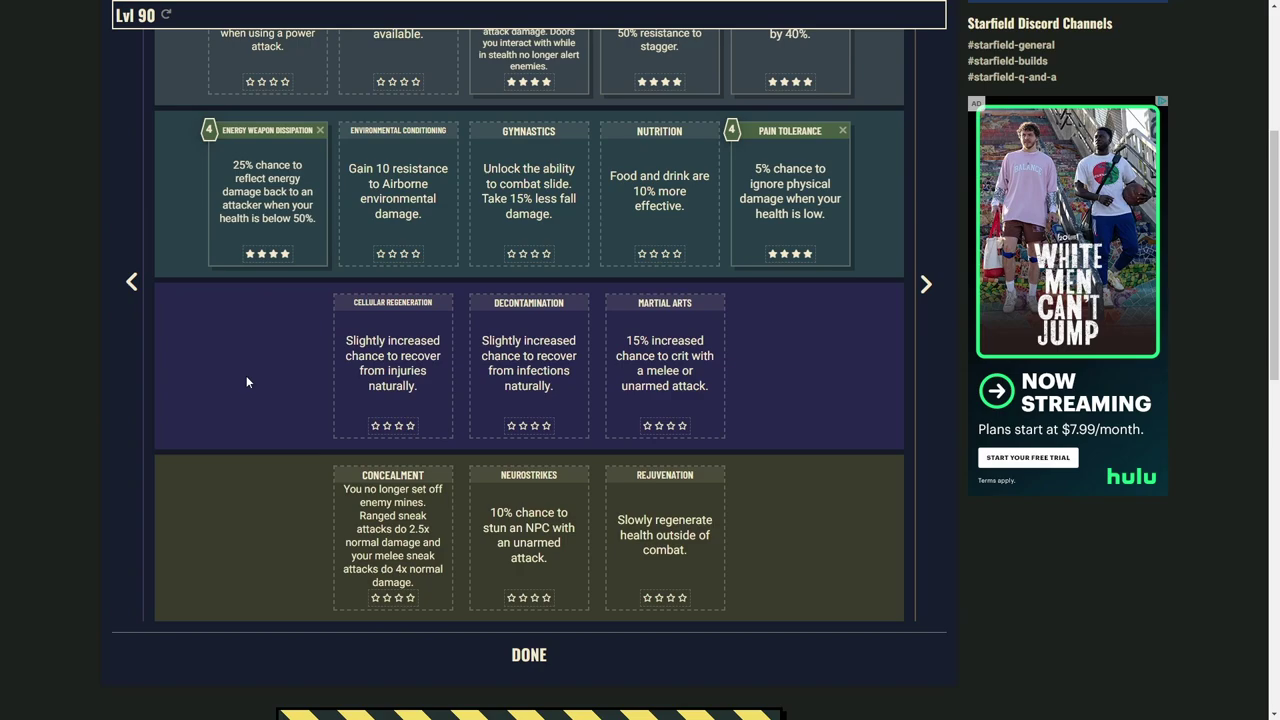
pyautogui.click(392, 535)
pyautogui.scroll(3, 543, 625)
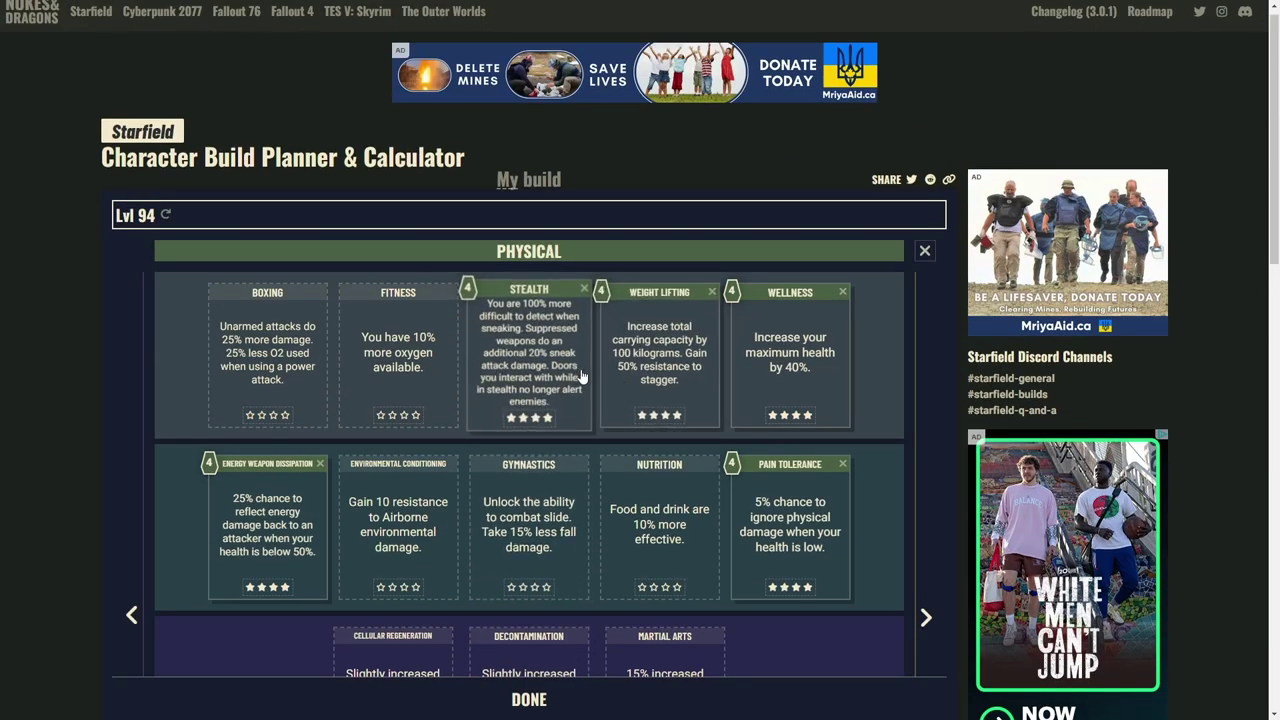
pyautogui.scroll(-2, 541, 400)
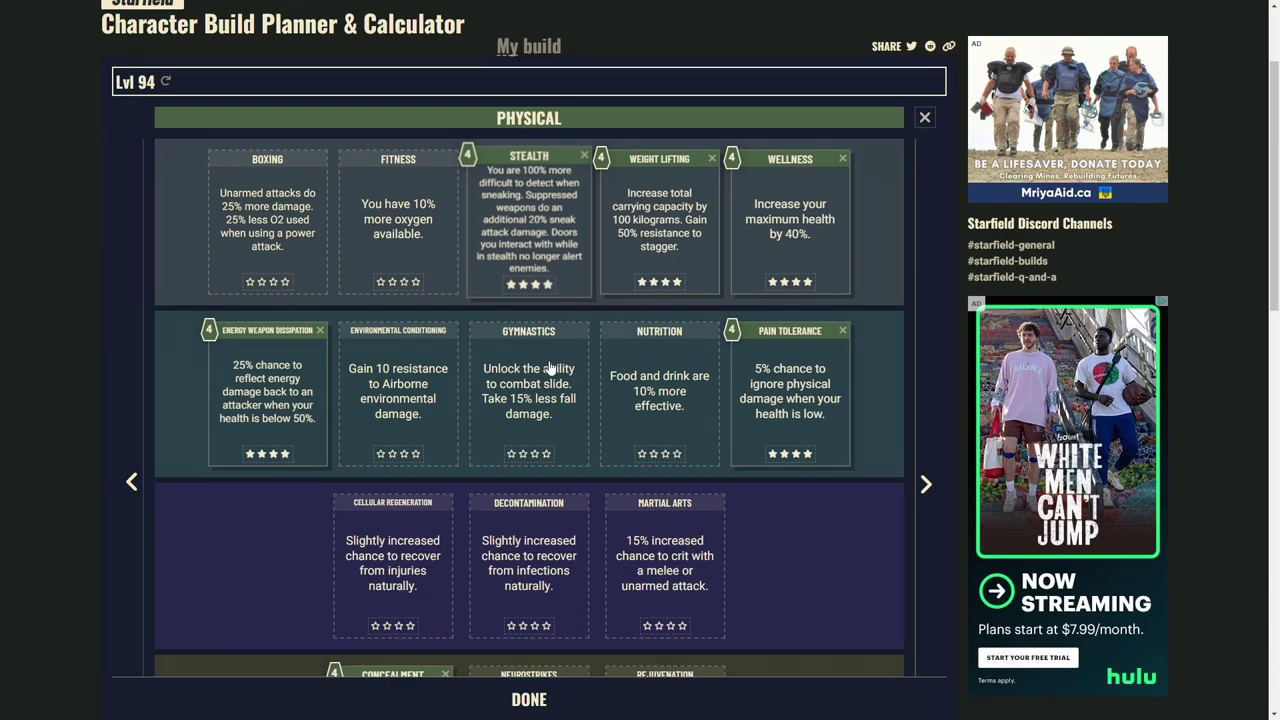
# Max out Rejuvenation, then raise Geology and Research Methods to rank 4.
pyautogui.click(529, 660)
pyautogui.scroll(2, 566, 512)
pyautogui.scroll(-3, 566, 512)
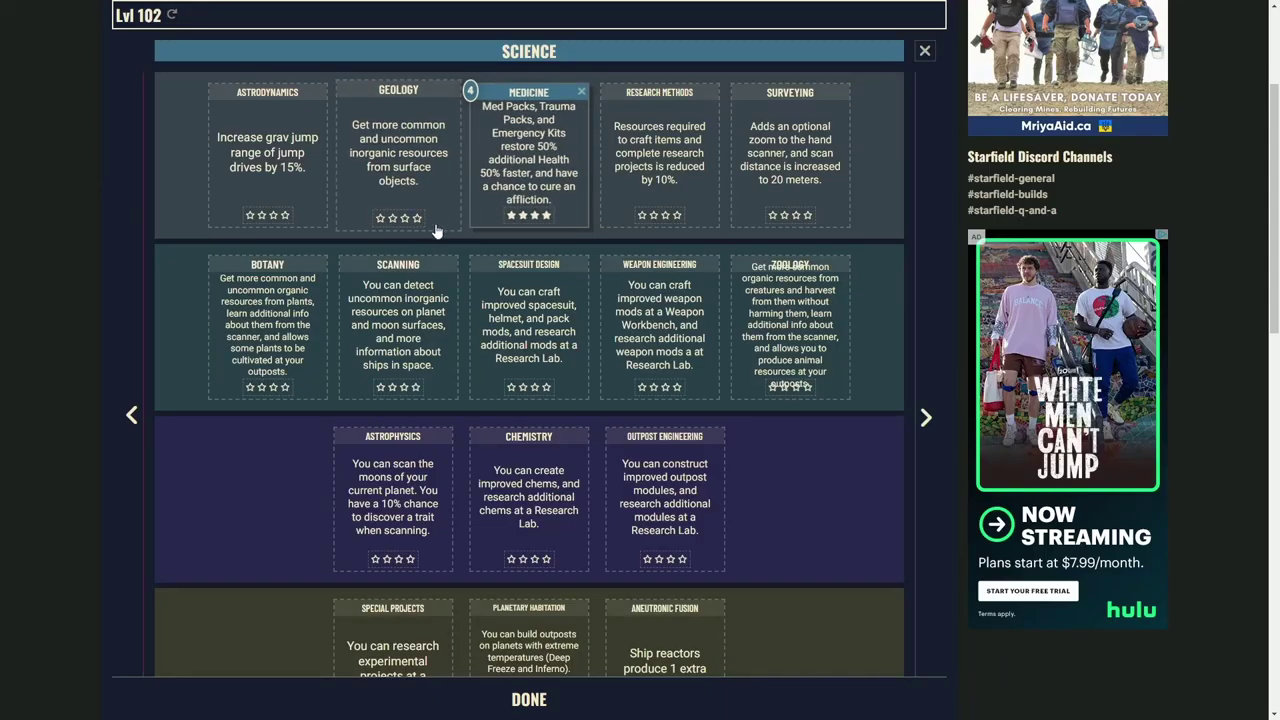
pyautogui.click(397, 178)
pyautogui.click(397, 178)
pyautogui.click(397, 178)
pyautogui.click(397, 178)
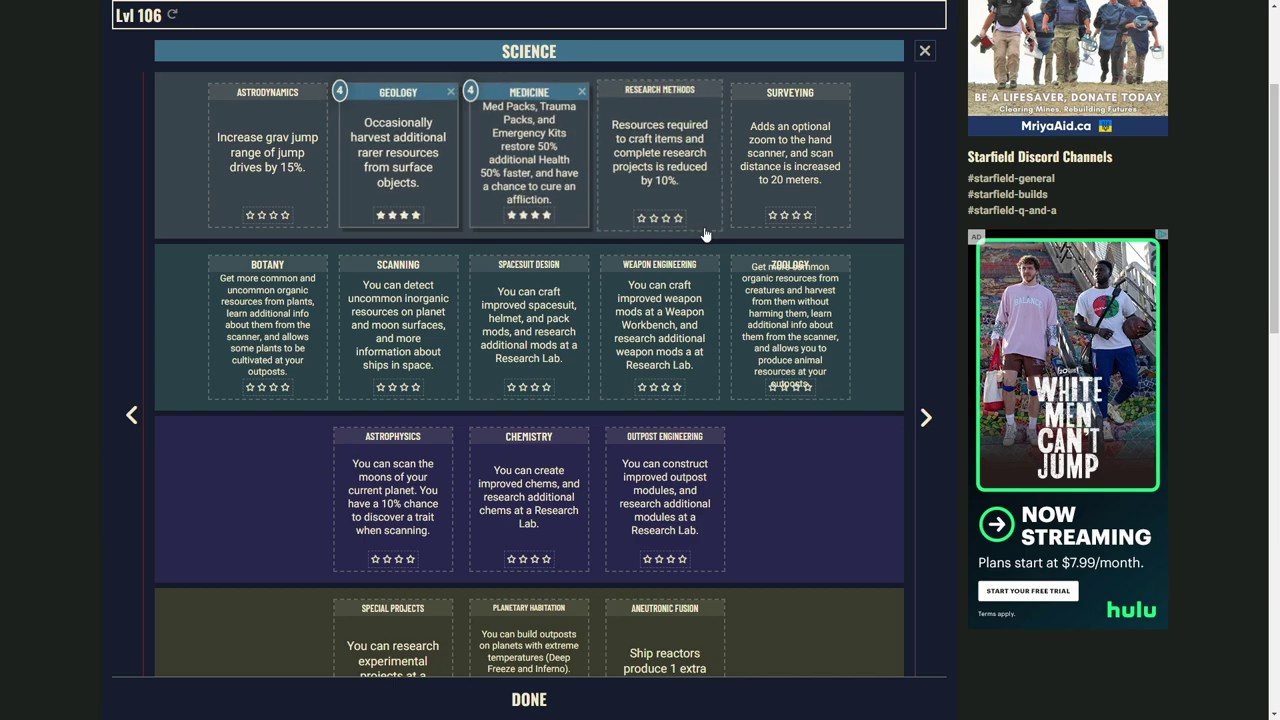
pyautogui.click(660, 160)
pyautogui.click(660, 160)
pyautogui.click(660, 160)
pyautogui.click(660, 160)
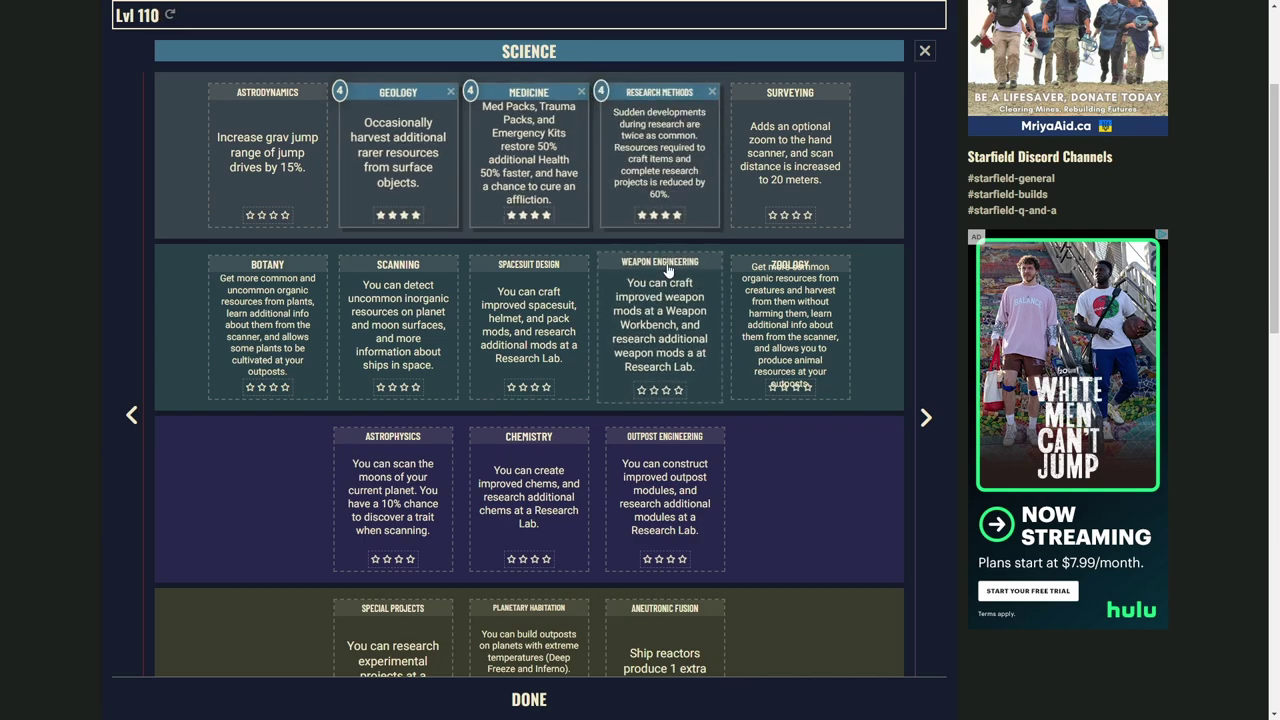
# Raise Botany, Scanning, Spacesuit Design, Weapon Engineering and Zoology to rank 4.
pyautogui.click(296, 340)
pyautogui.click(296, 340)
pyautogui.click(296, 340)
pyautogui.click(296, 340)
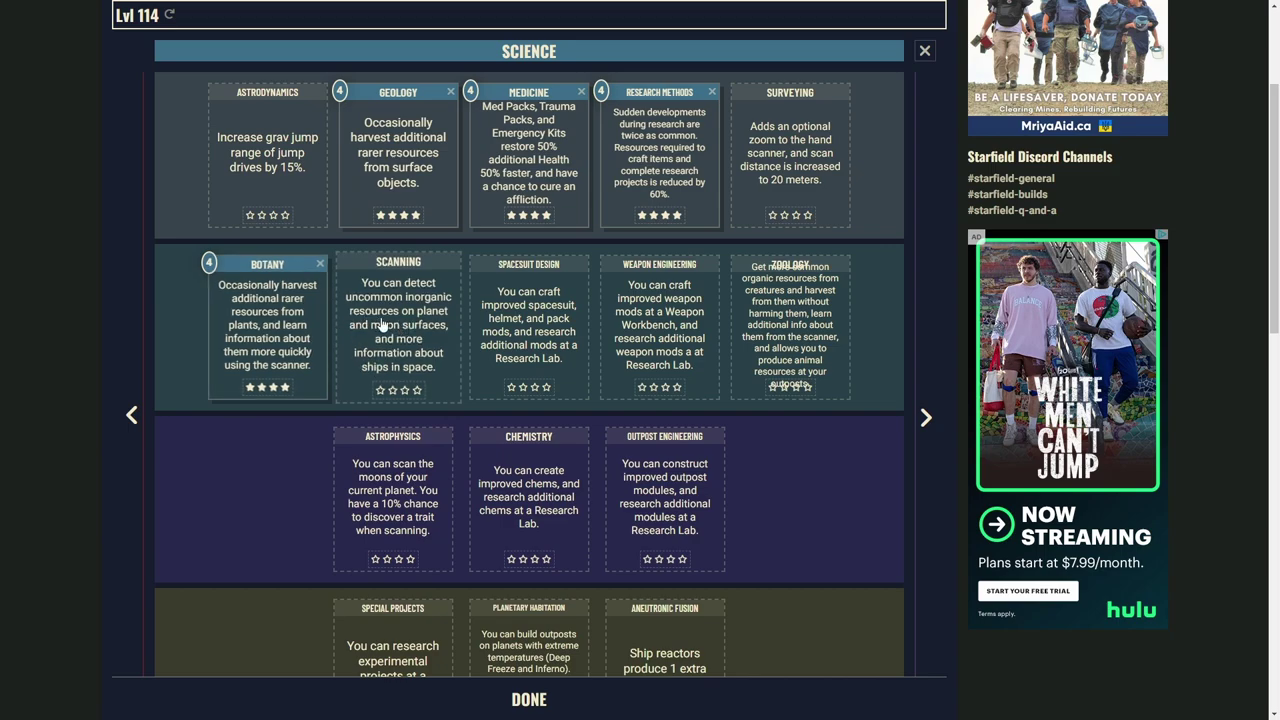
pyautogui.click(420, 338)
pyautogui.click(420, 338)
pyautogui.click(422, 338)
pyautogui.click(424, 340)
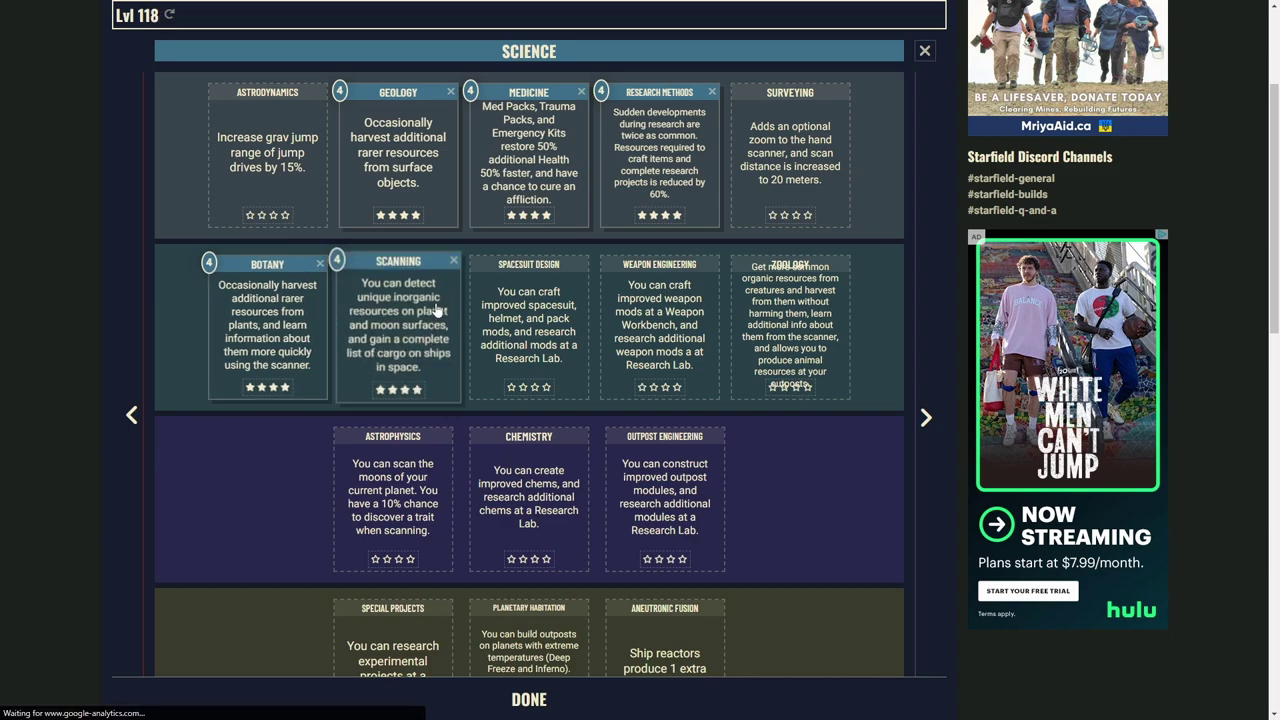
pyautogui.click(578, 386)
pyautogui.click(578, 386)
pyautogui.click(578, 386)
pyautogui.click(578, 386)
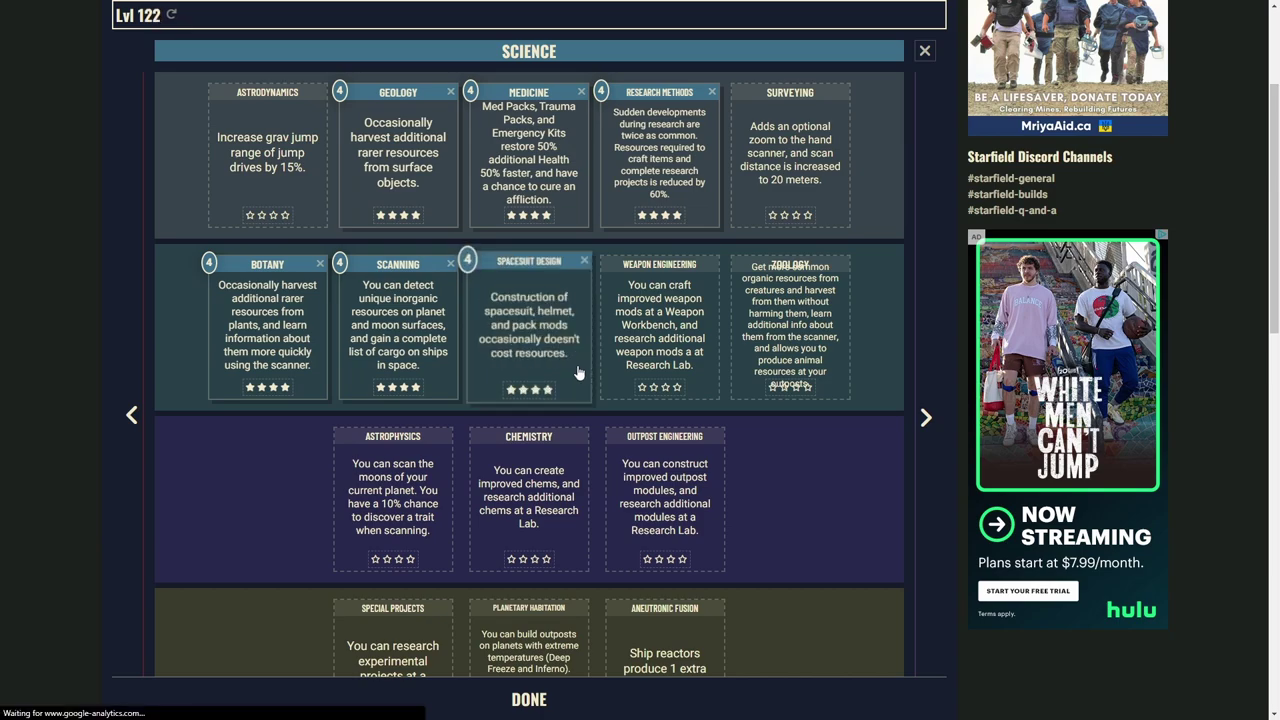
pyautogui.click(714, 380)
pyautogui.click(714, 380)
pyautogui.click(714, 380)
pyautogui.click(712, 385)
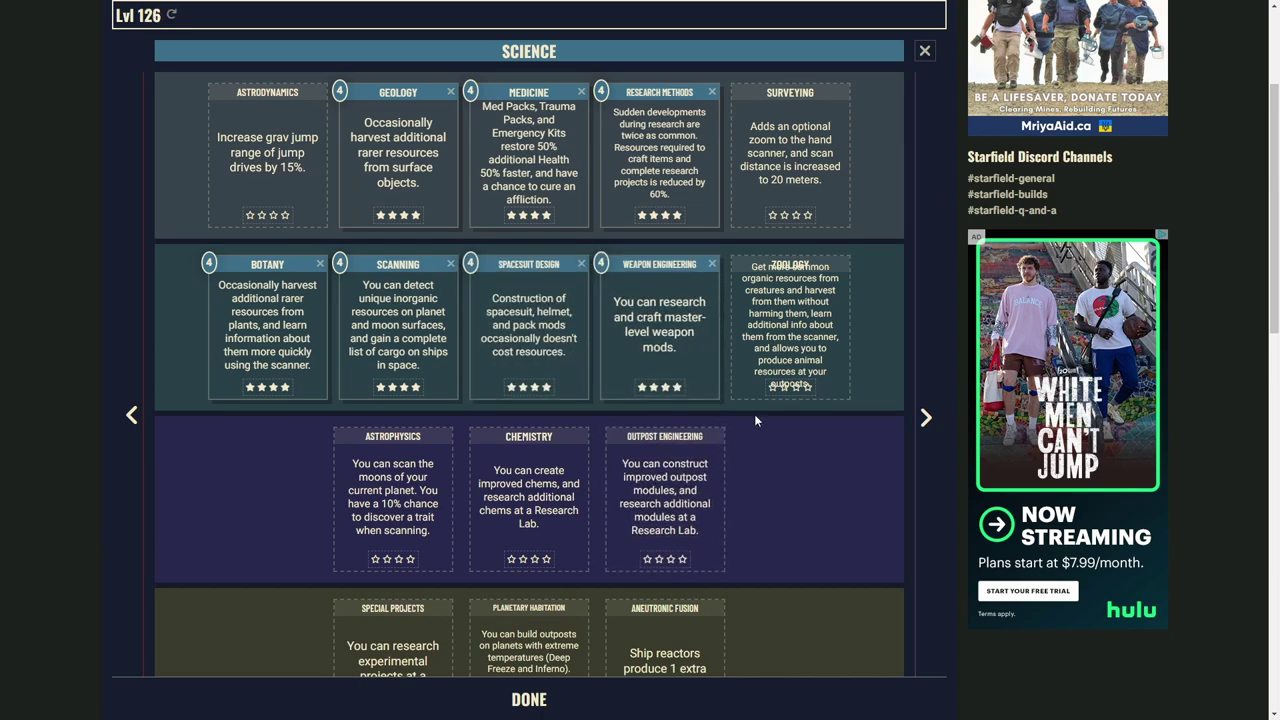
pyautogui.click(788, 382)
pyautogui.click(788, 382)
pyautogui.click(788, 382)
pyautogui.click(788, 382)
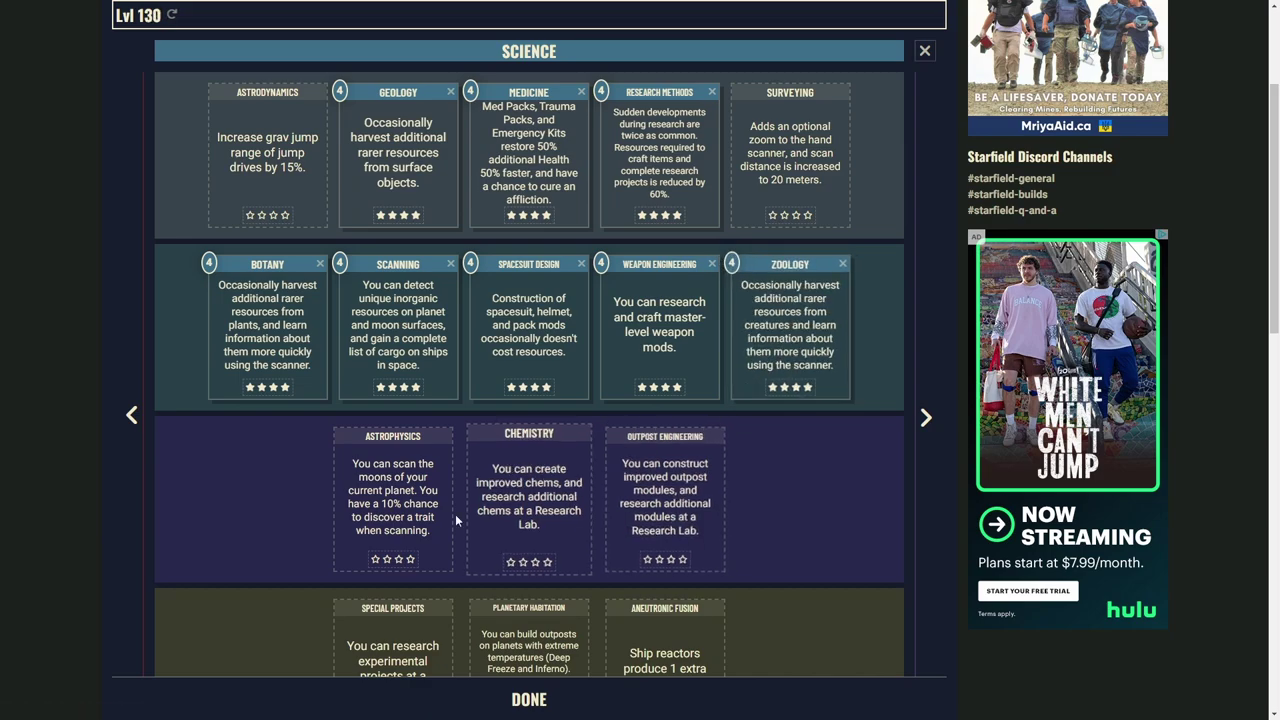
# Max Astrophysics, Aneutronic Fusion, Planetary Habitation; Outpost Engineering rank 3; add Special Projects ranks.
pyautogui.scroll(-1, 412, 520)
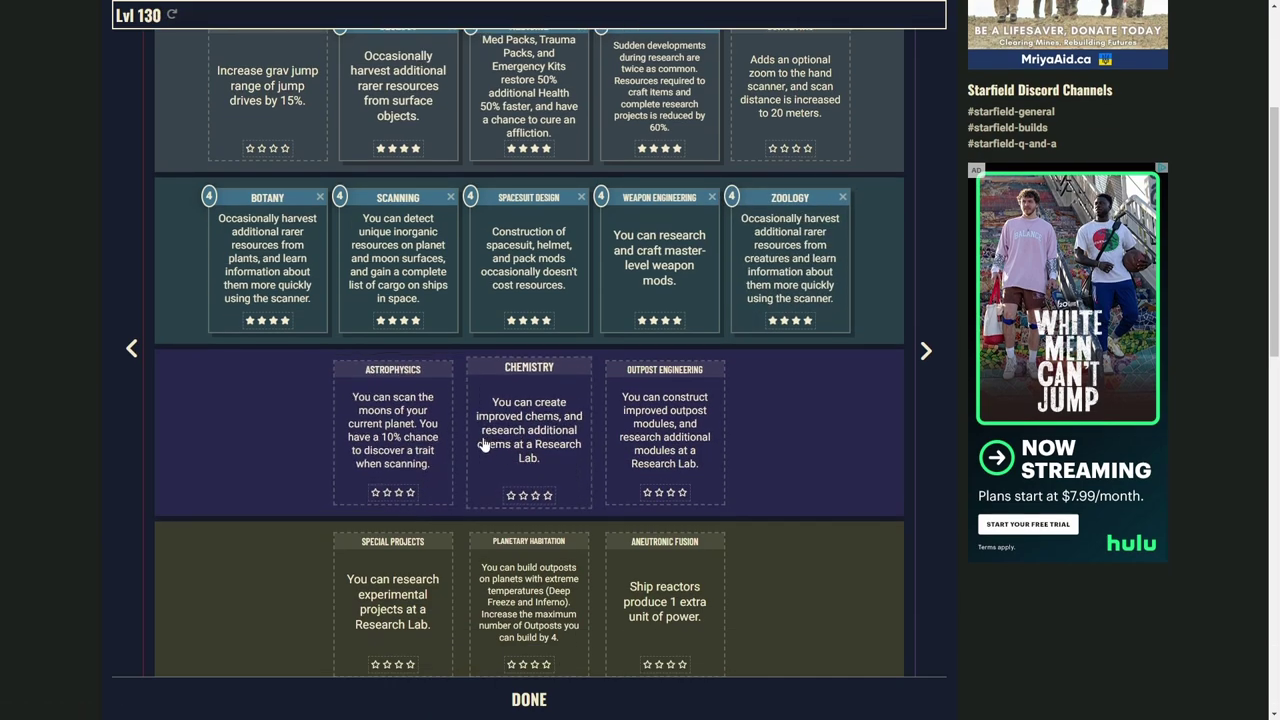
pyautogui.click(425, 458)
pyautogui.click(425, 458)
pyautogui.click(425, 458)
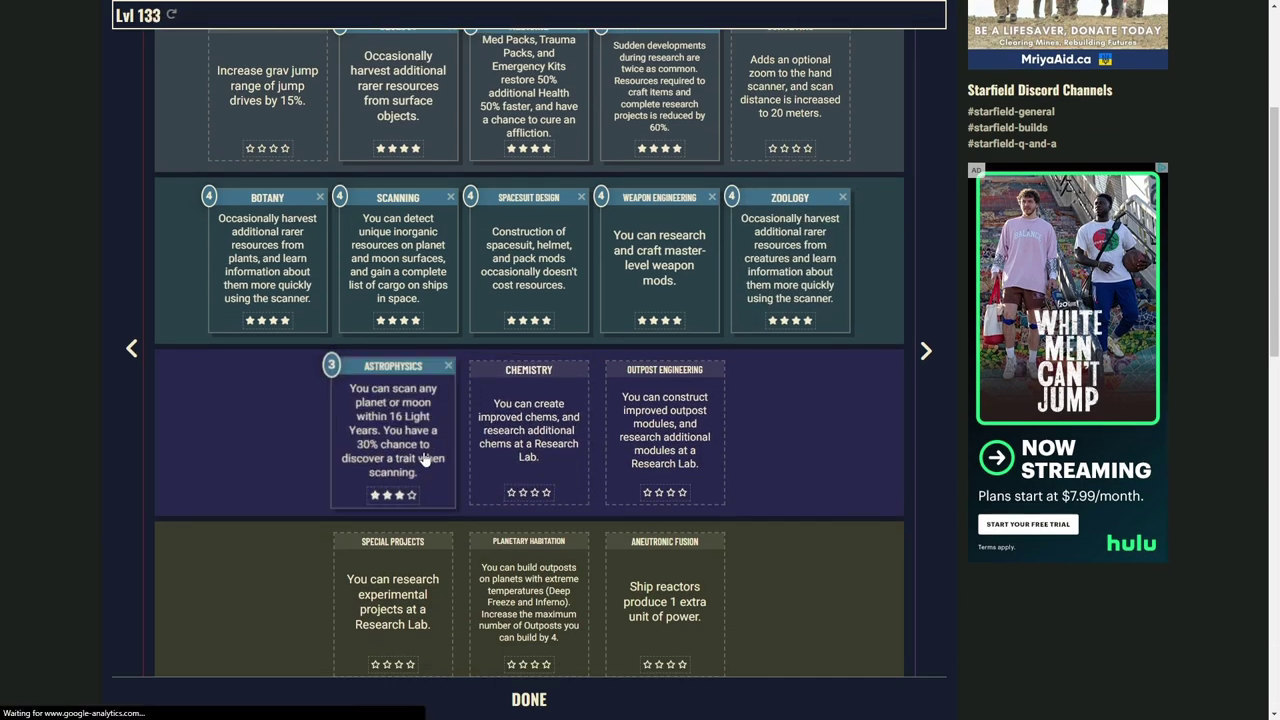
pyautogui.click(425, 458)
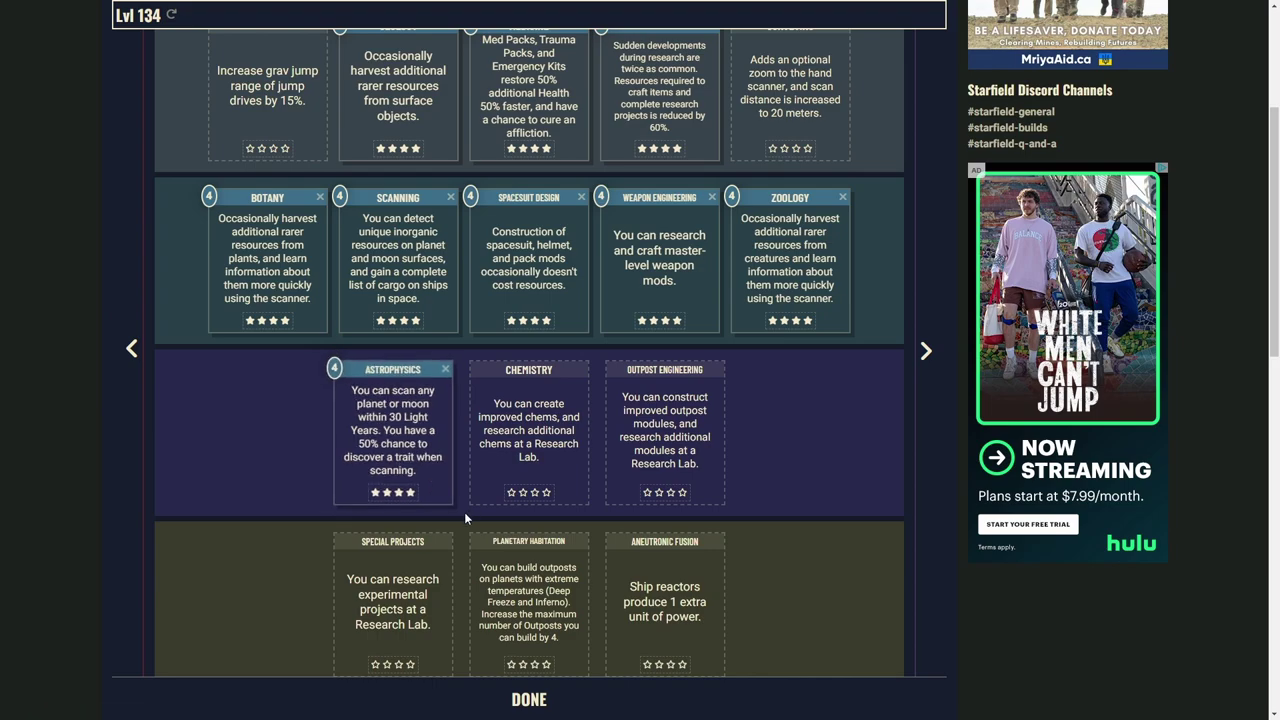
pyautogui.click(655, 445)
pyautogui.click(655, 445)
pyautogui.click(655, 445)
pyautogui.scroll(-1, 628, 520)
pyautogui.click(628, 522)
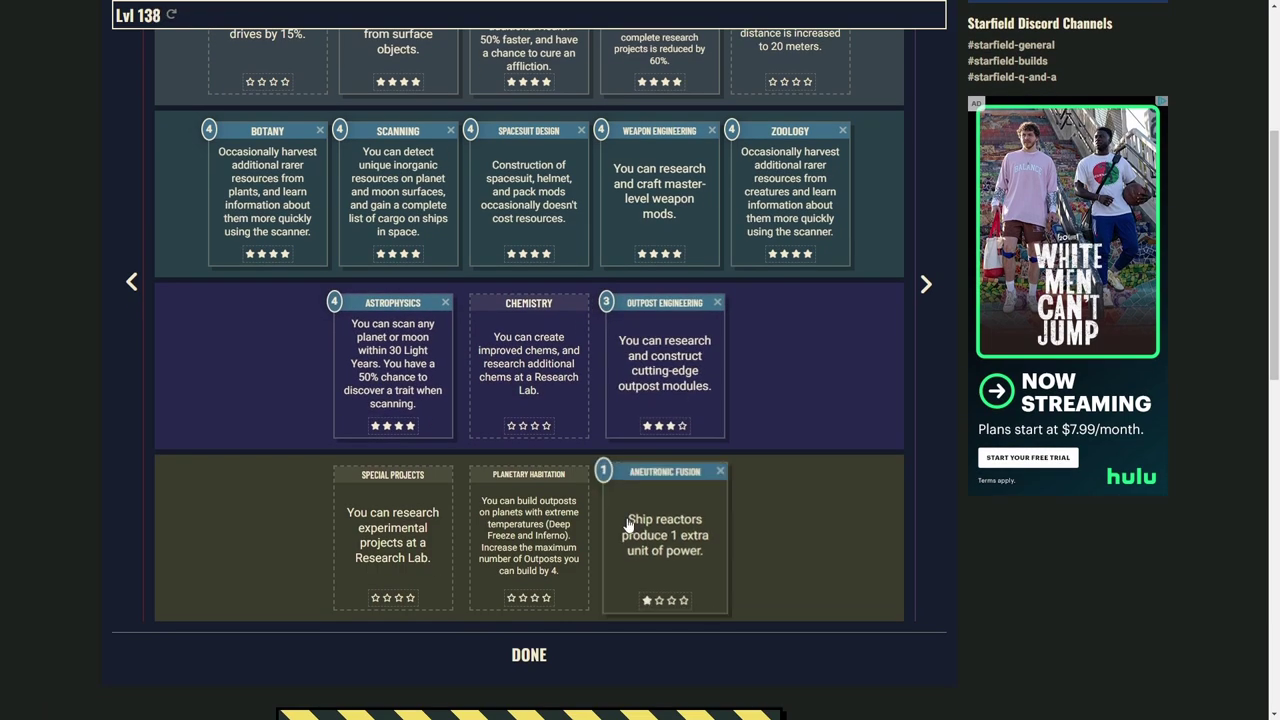
pyautogui.click(628, 522)
pyautogui.click(628, 522)
pyautogui.click(628, 522)
pyautogui.click(505, 522)
pyautogui.click(505, 522)
pyautogui.click(505, 522)
pyautogui.click(505, 522)
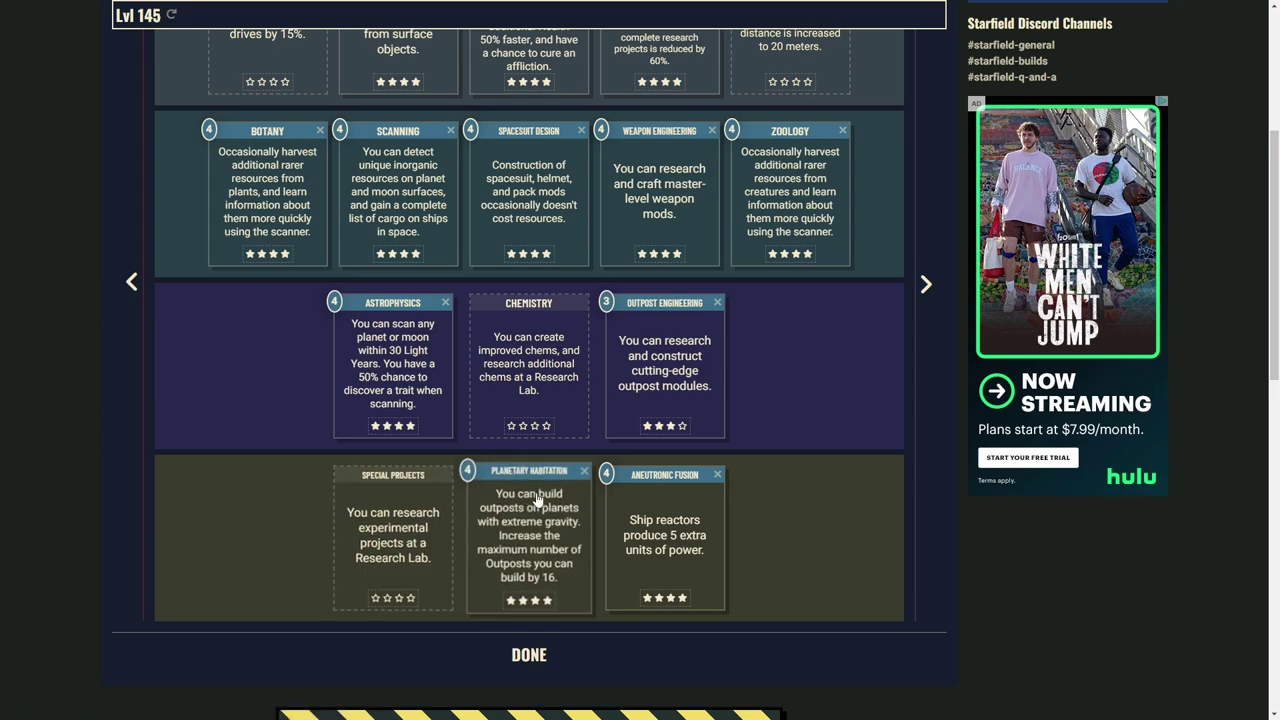
pyautogui.click(430, 525)
pyautogui.click(430, 525)
pyautogui.click(430, 525)
pyautogui.click(430, 525)
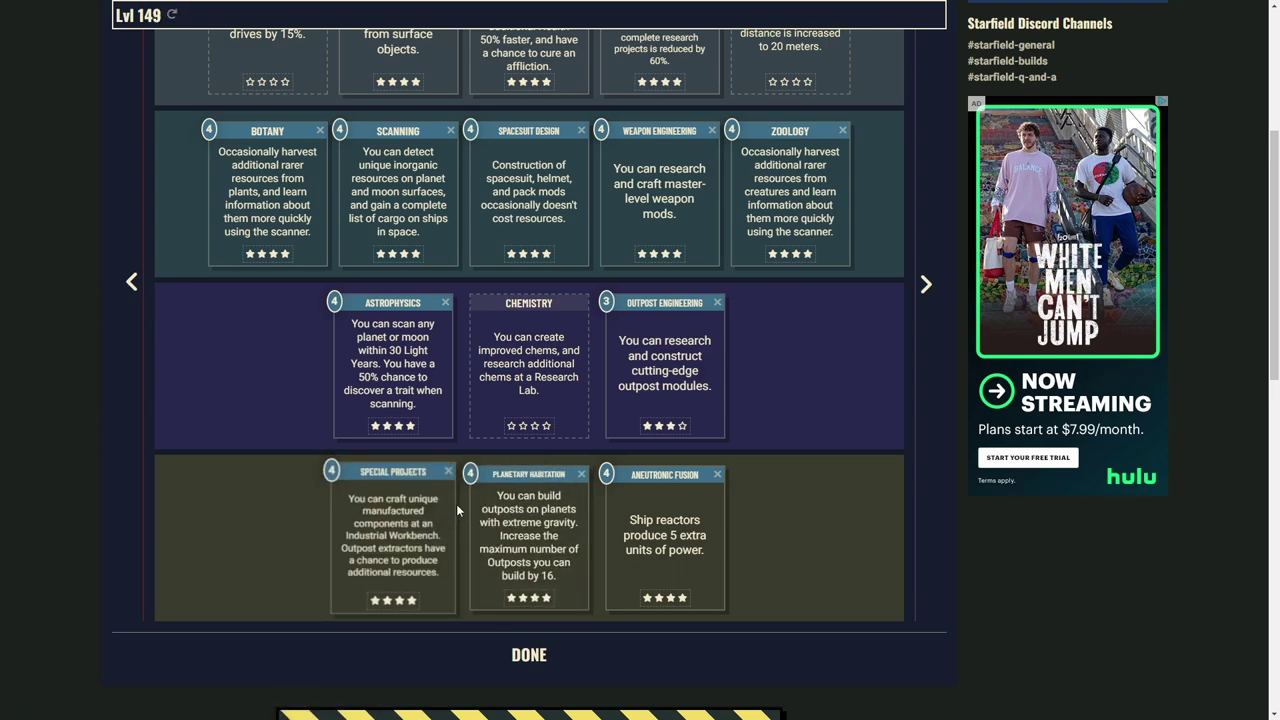
# Enter 'Han Solo' in the name field above the level bar and save it.
pyautogui.scroll(1, 803, 523)
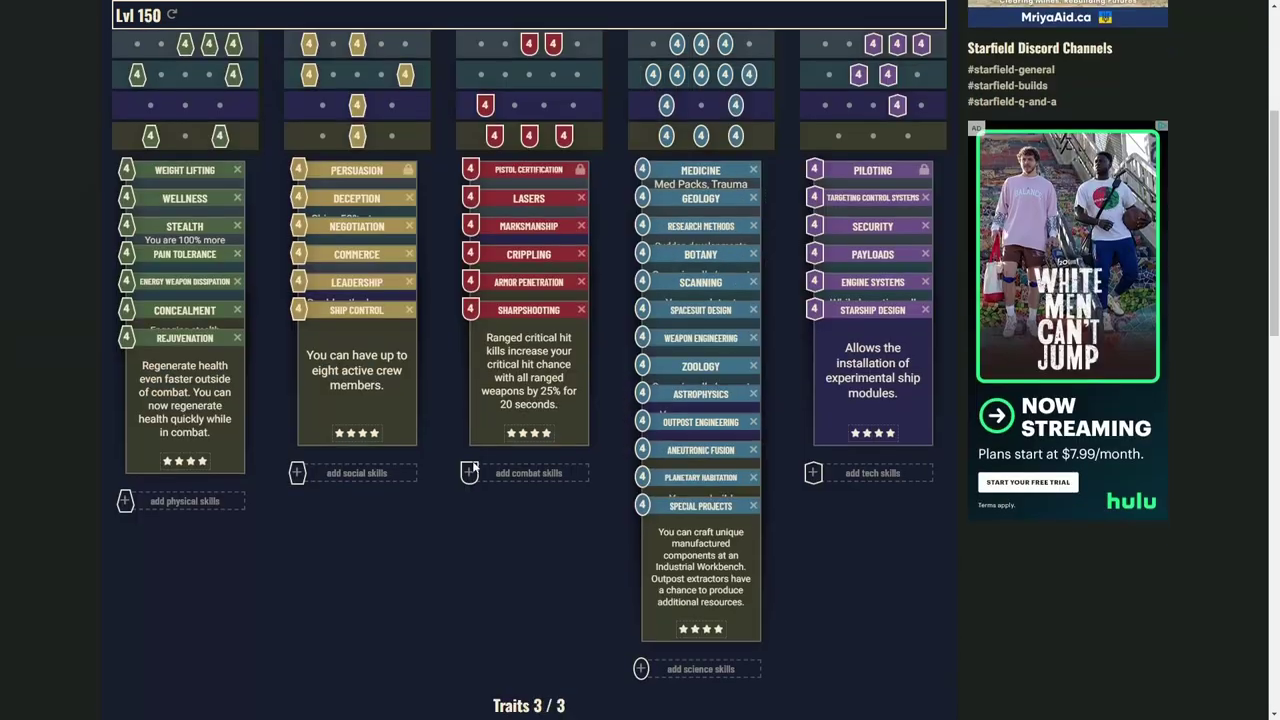
pyautogui.scroll(1, 475, 470)
pyautogui.scroll(3, 475, 478)
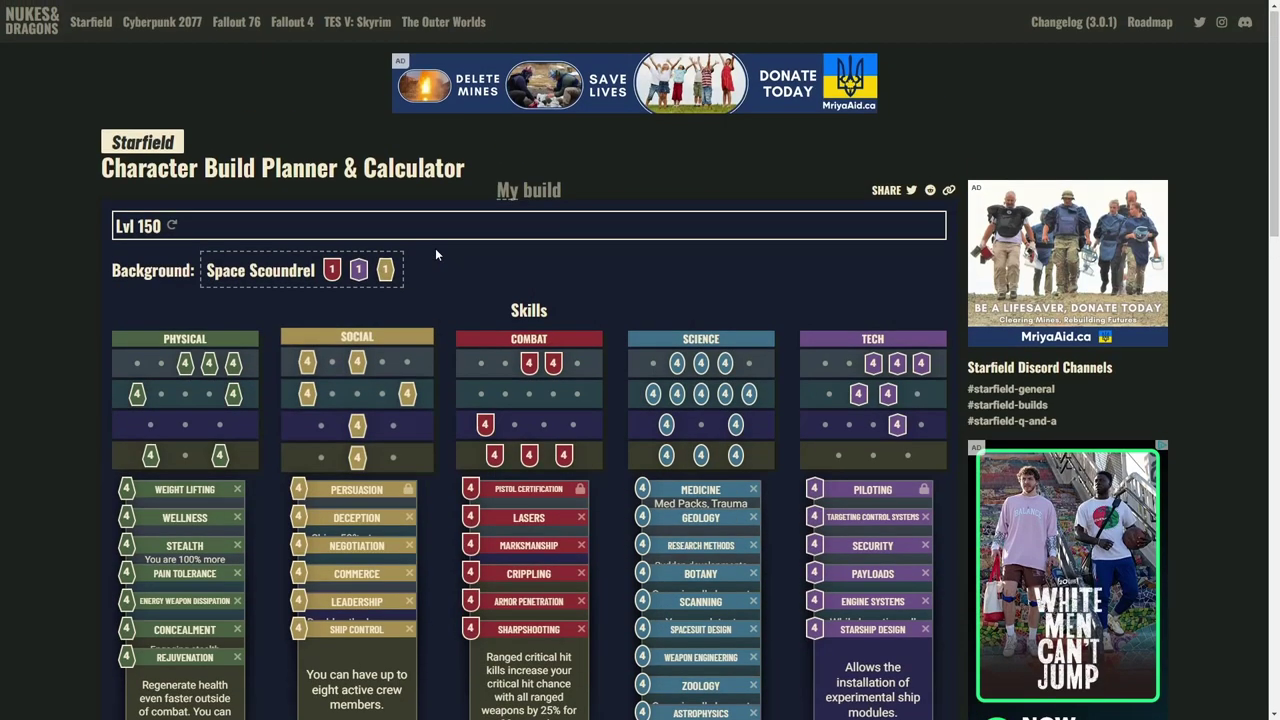
pyautogui.click(500, 193)
pyautogui.write('Han Solo')
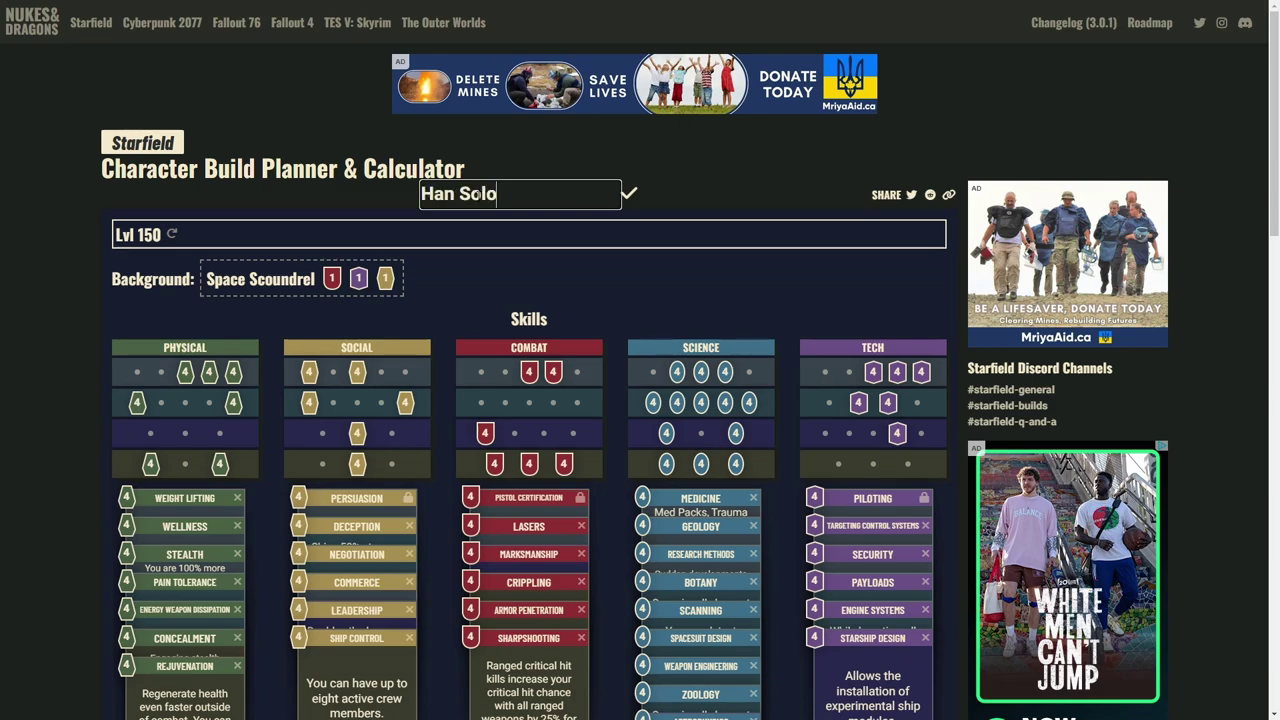
pyautogui.click(630, 195)
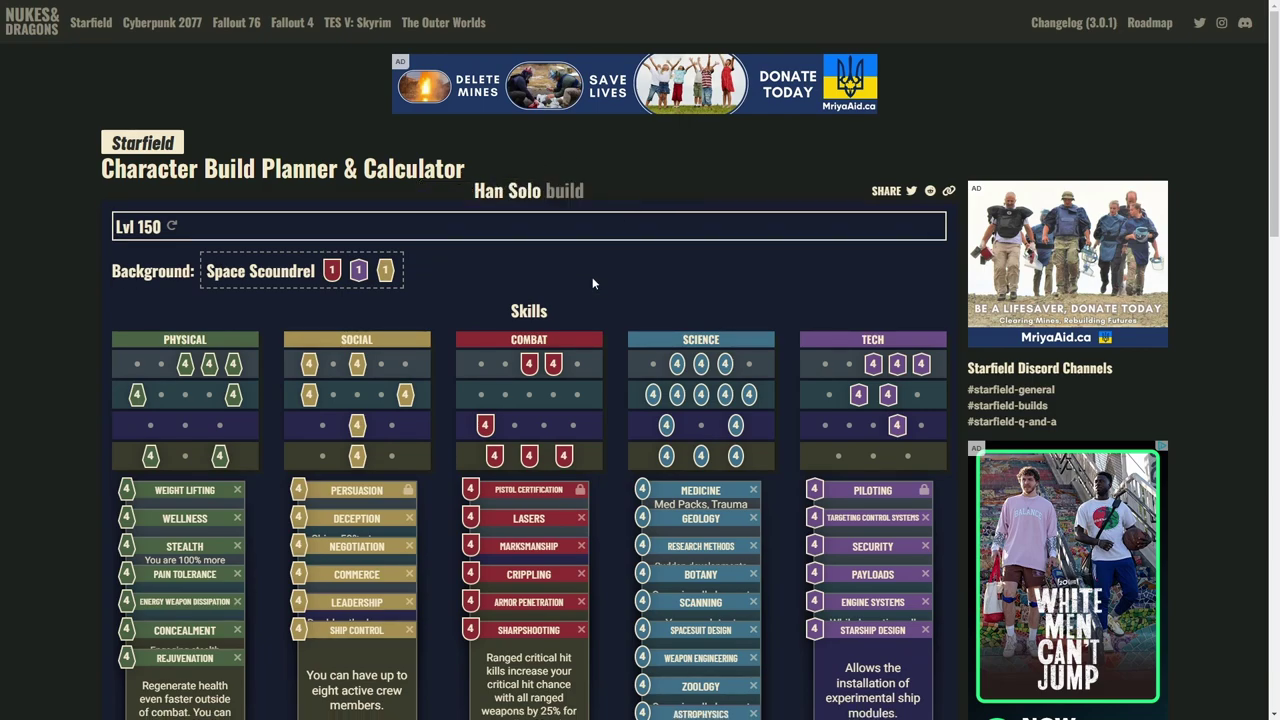